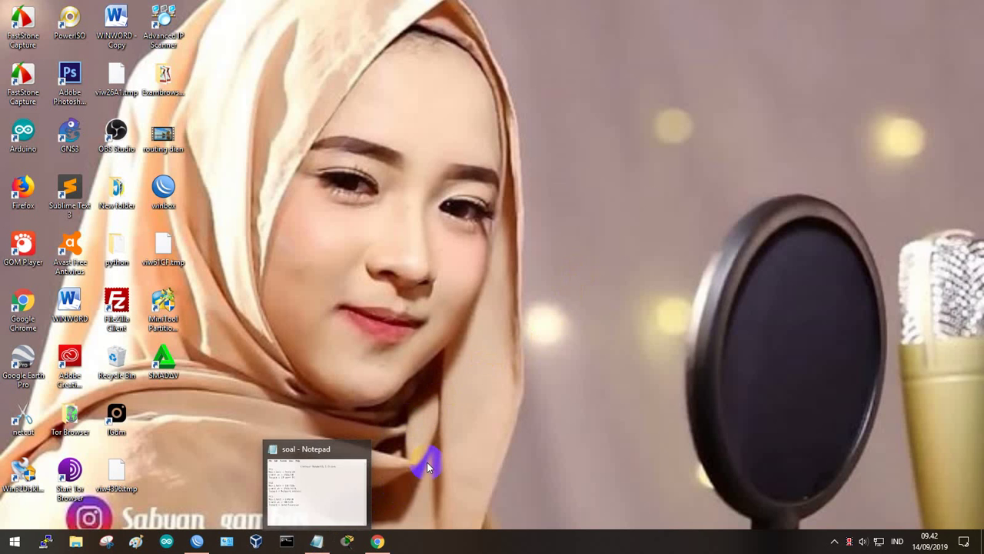
- Review the three clients' bandwidth limits in the soal note and open the queue list in WinBox
left_click(325, 538)
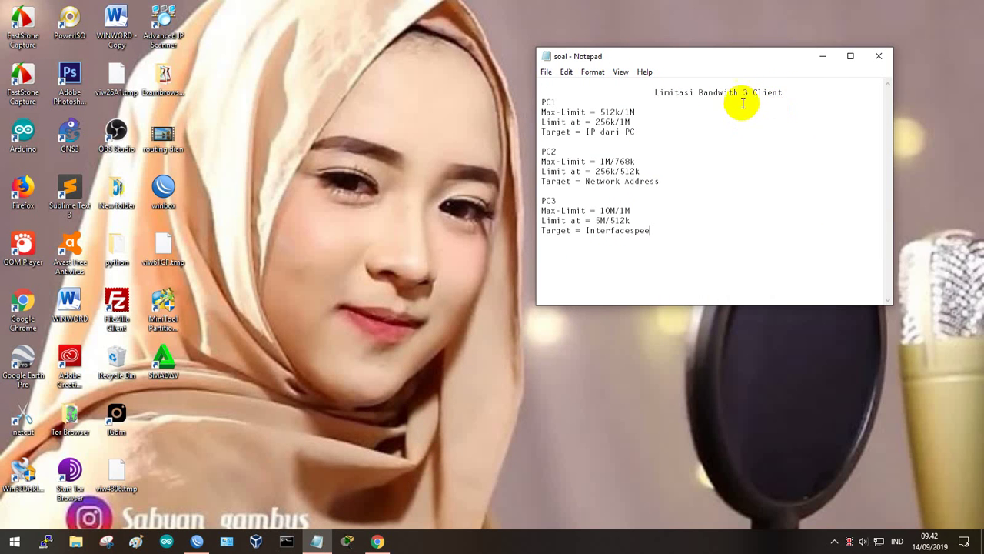
left_click(197, 540)
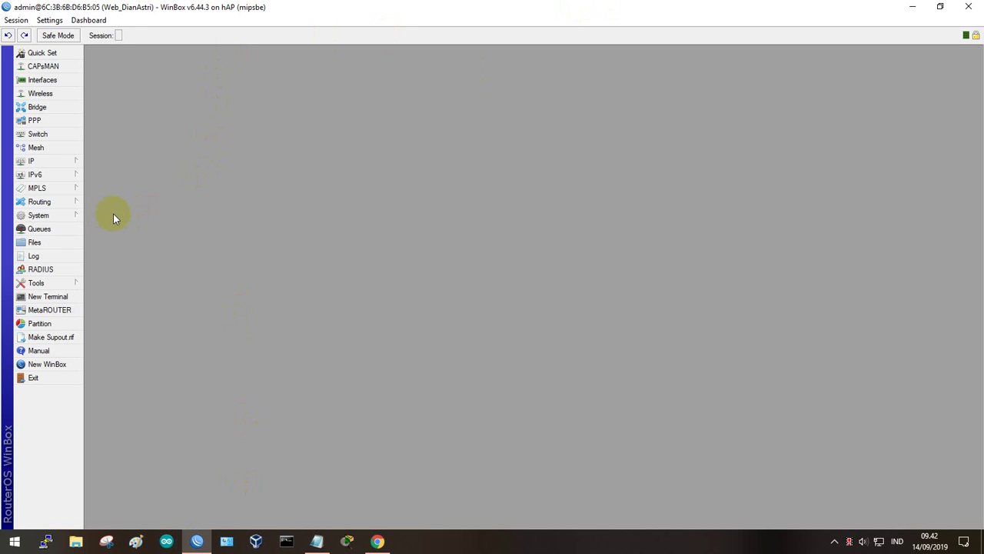
left_click(56, 230)
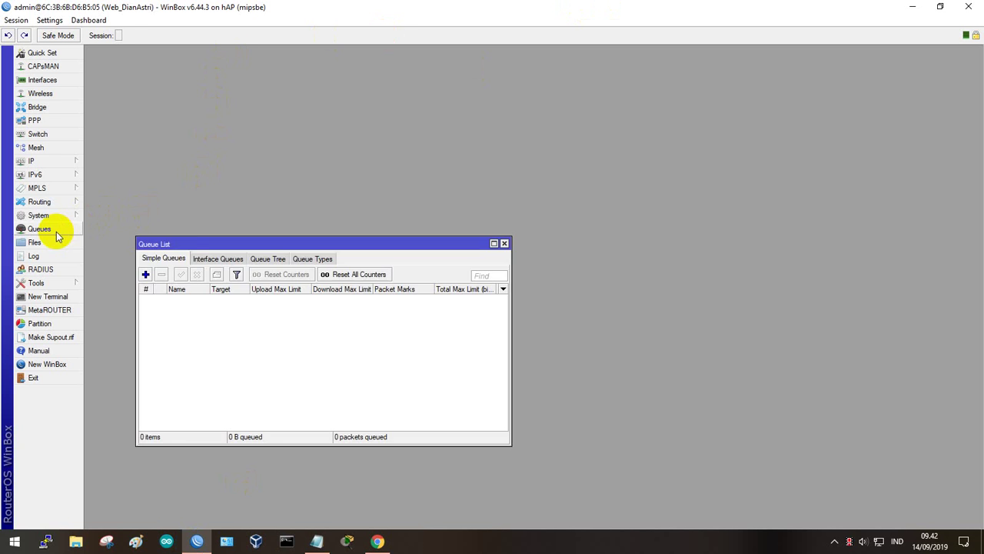
left_click_drag(191, 246, 206, 194)
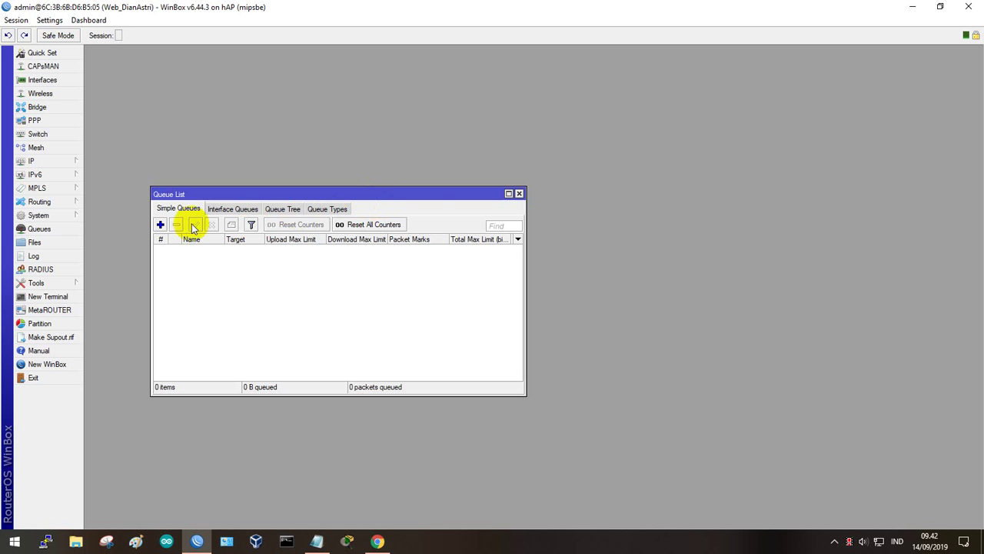
- Add a new simple queue and name it PC1
left_click(160, 225)
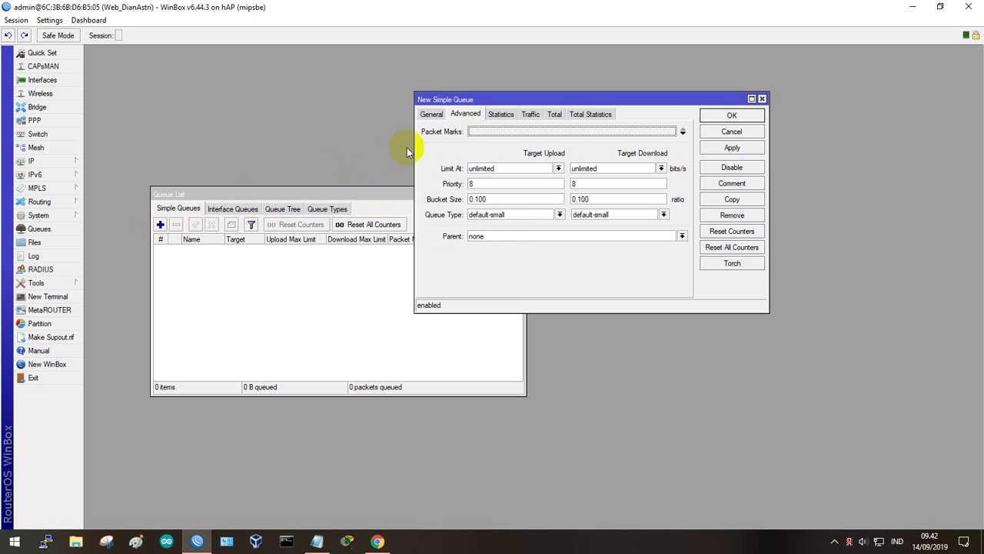
left_click(431, 115)
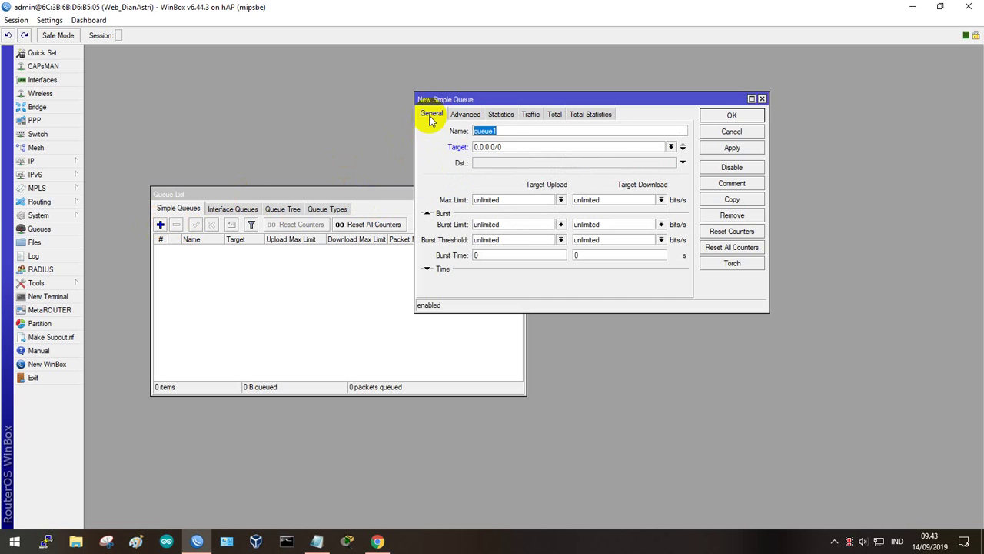
left_click(509, 130)
left_click(492, 130)
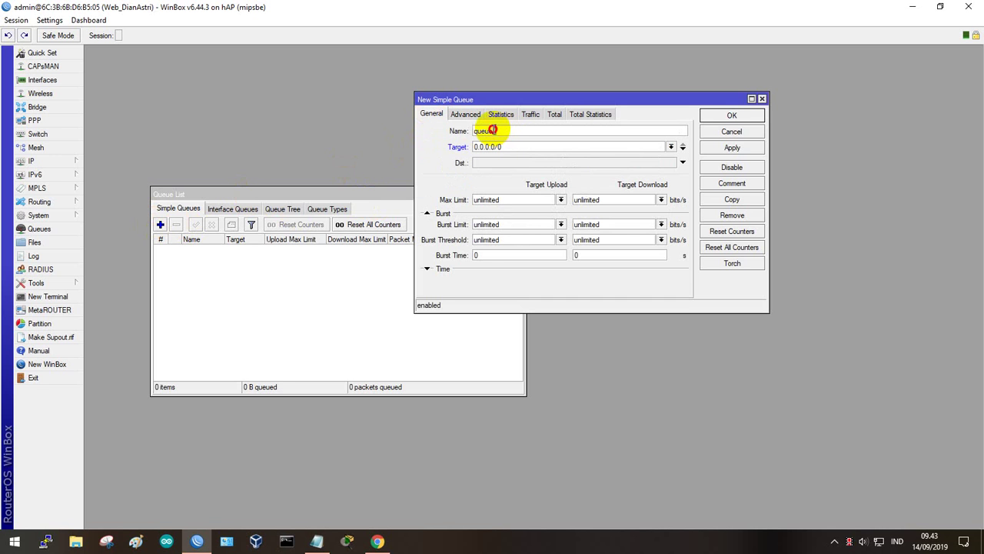
left_click_drag(492, 130, 468, 129)
type("PC1")
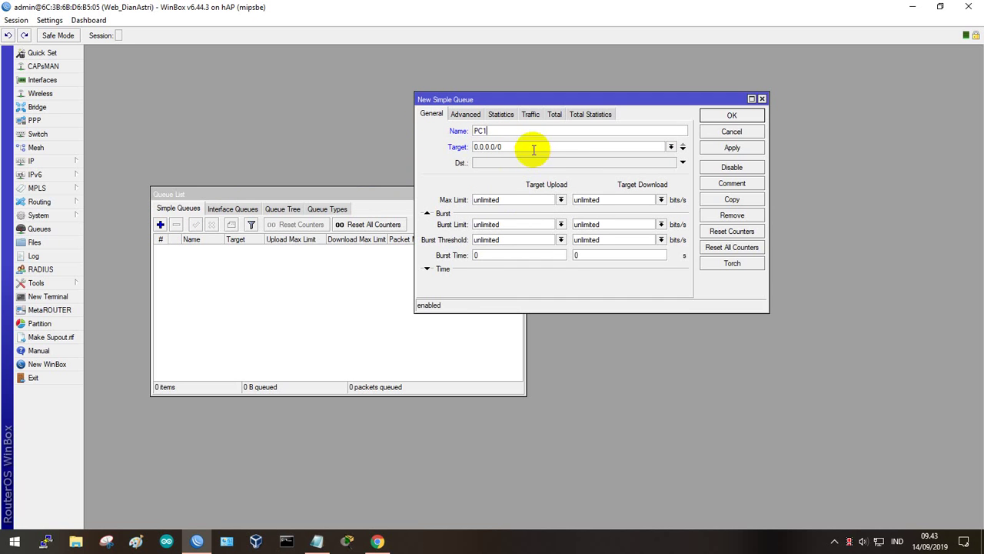
- Look up the client's address in the DHCP server leases and set the PC1 queue's target to 192.168.13.254
left_click(315, 543)
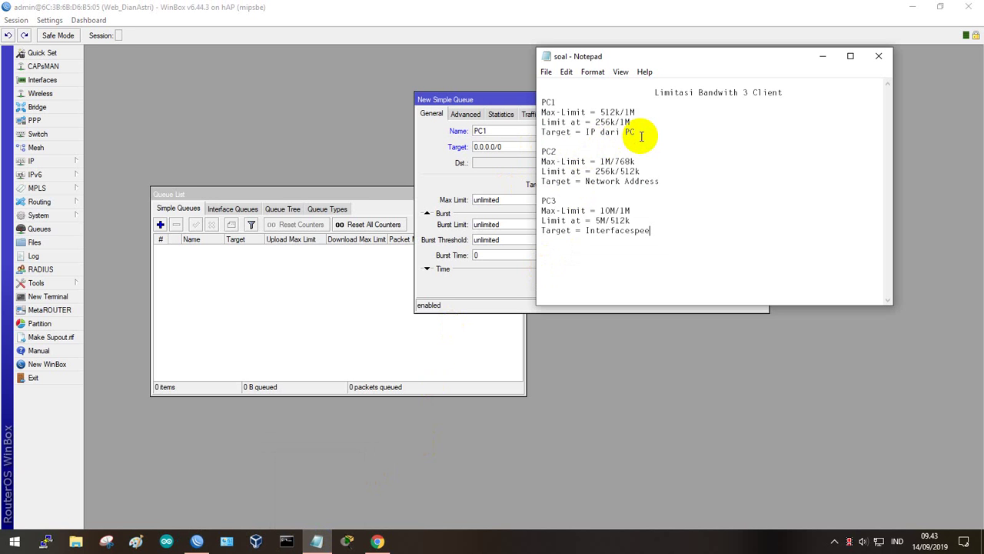
left_click(829, 61)
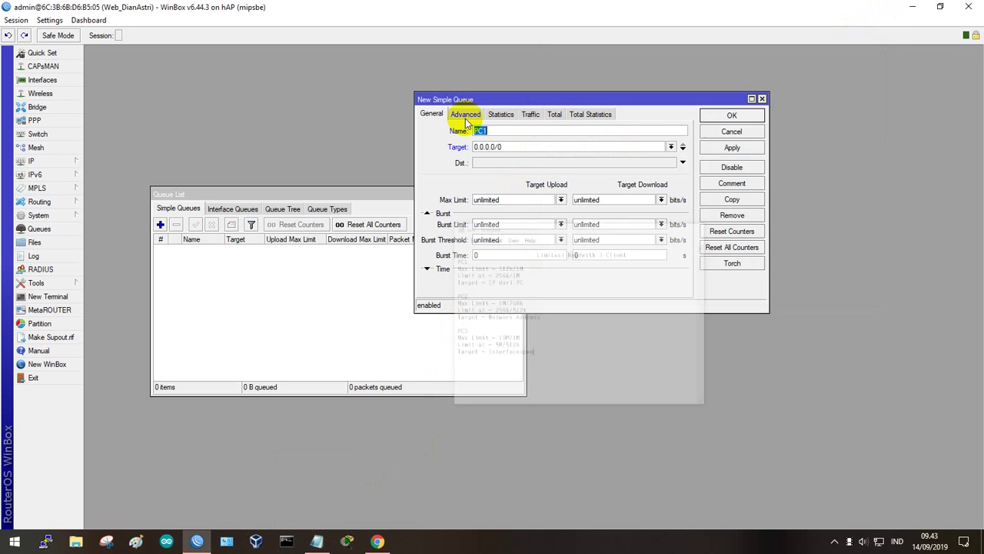
left_click(48, 161)
left_click(107, 243)
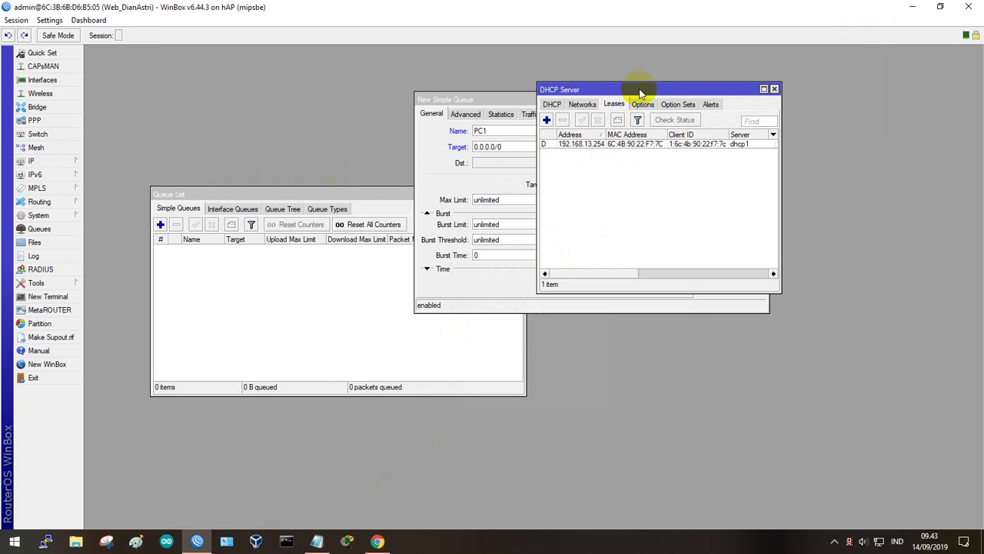
left_click_drag(639, 90, 811, 76)
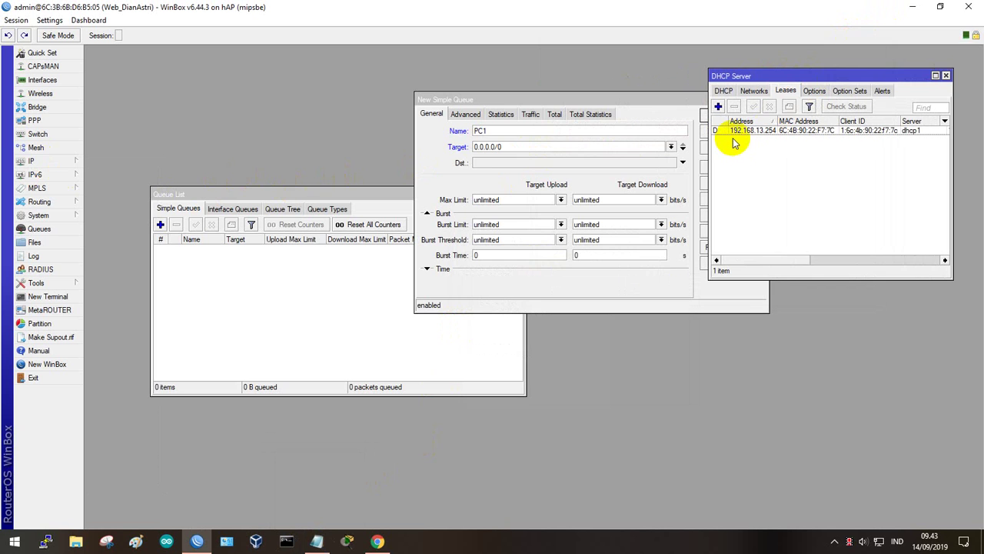
left_click(446, 146)
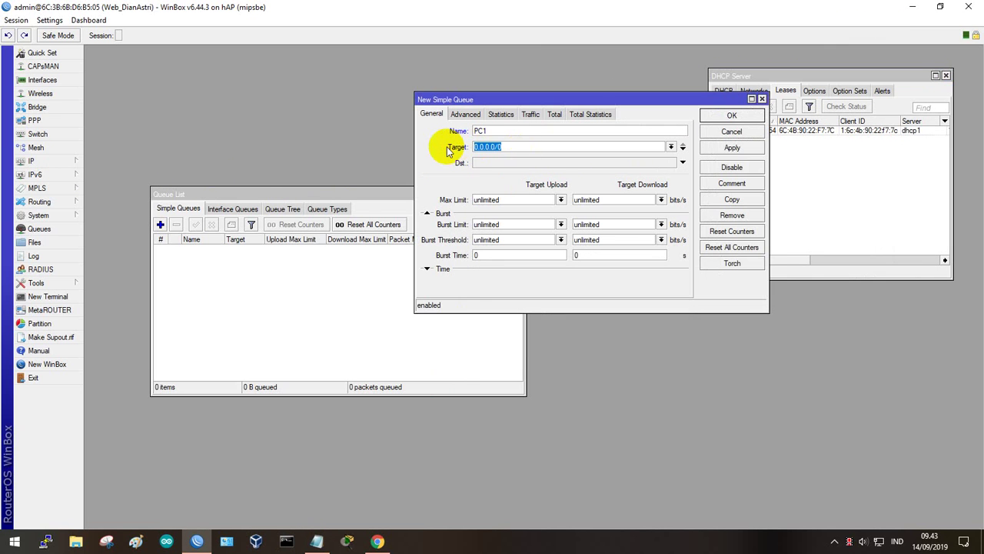
type("192.168.13.254")
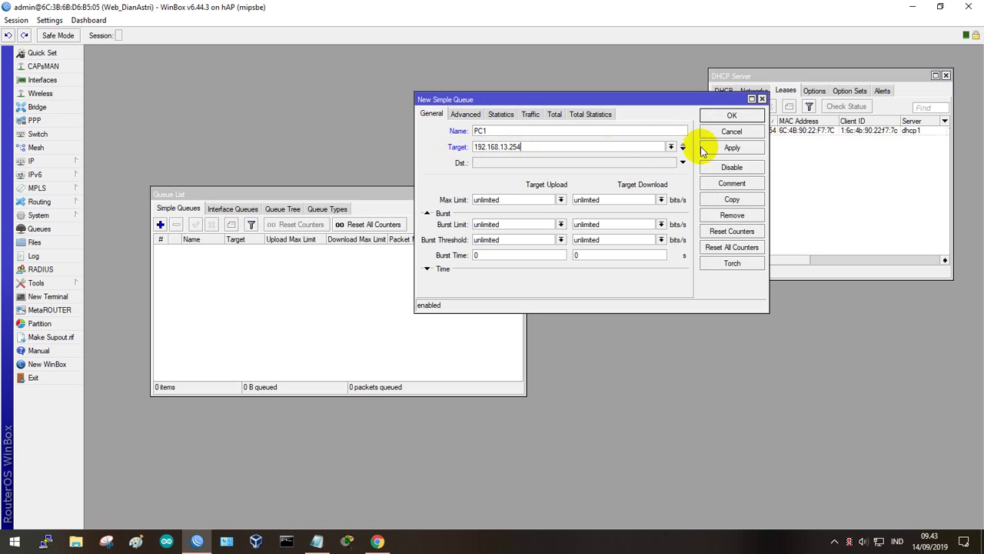
left_click(947, 76)
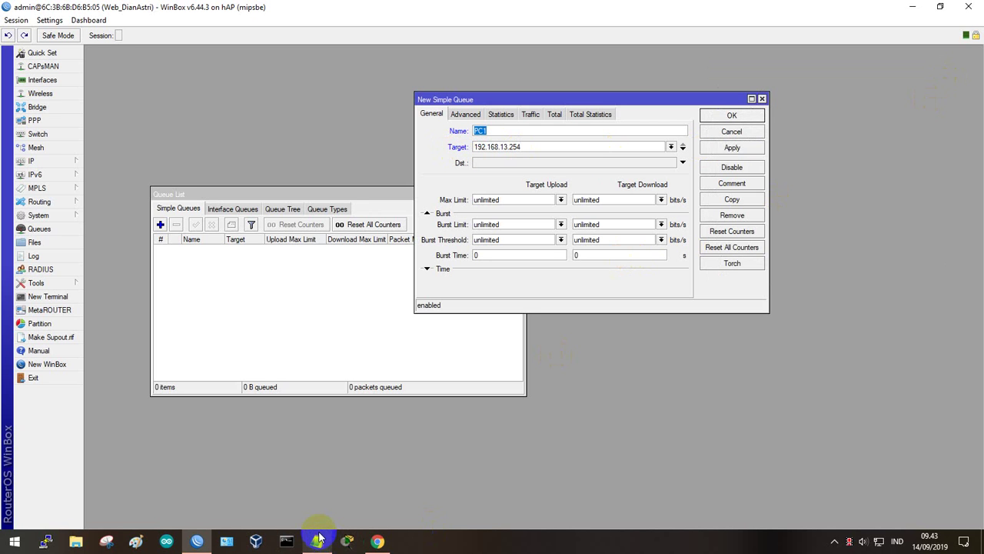
- Set the PC1 queue's Max Limit to 512k for upload and 1M for download
mouse_move(315, 535)
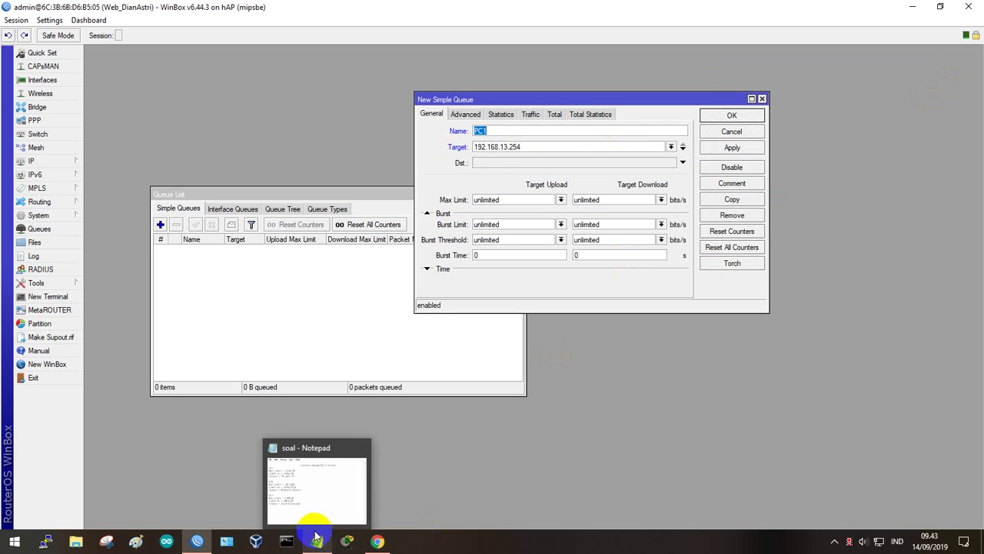
left_click(561, 200)
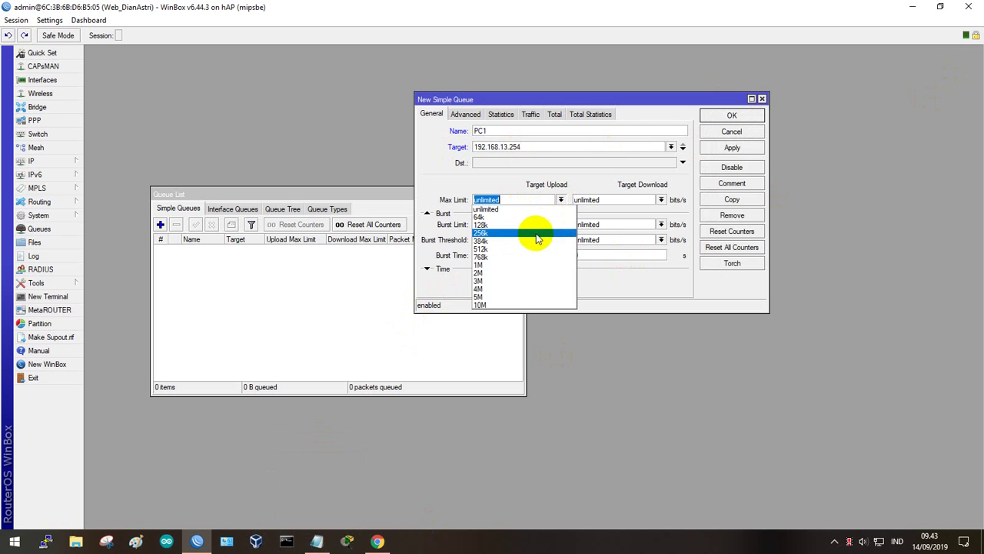
left_click(528, 250)
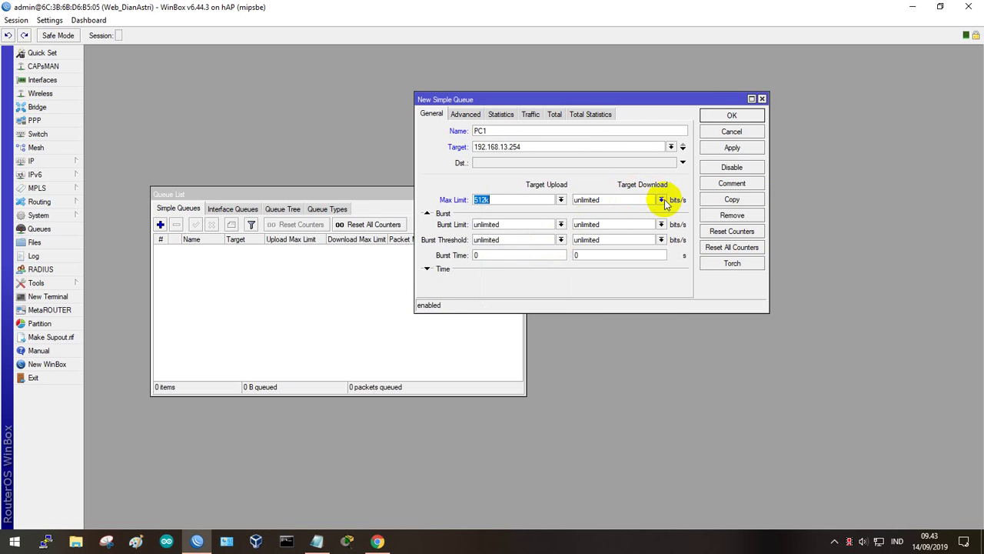
left_click(662, 200)
left_click(602, 265)
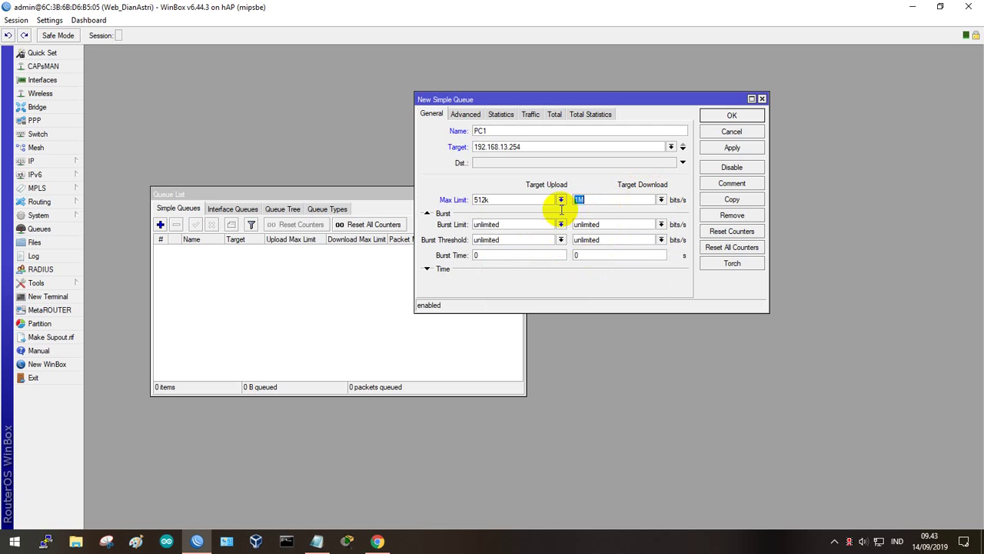
- Set the PC1 queue's Limit At to 256k for upload and 1M for download
left_click(464, 116)
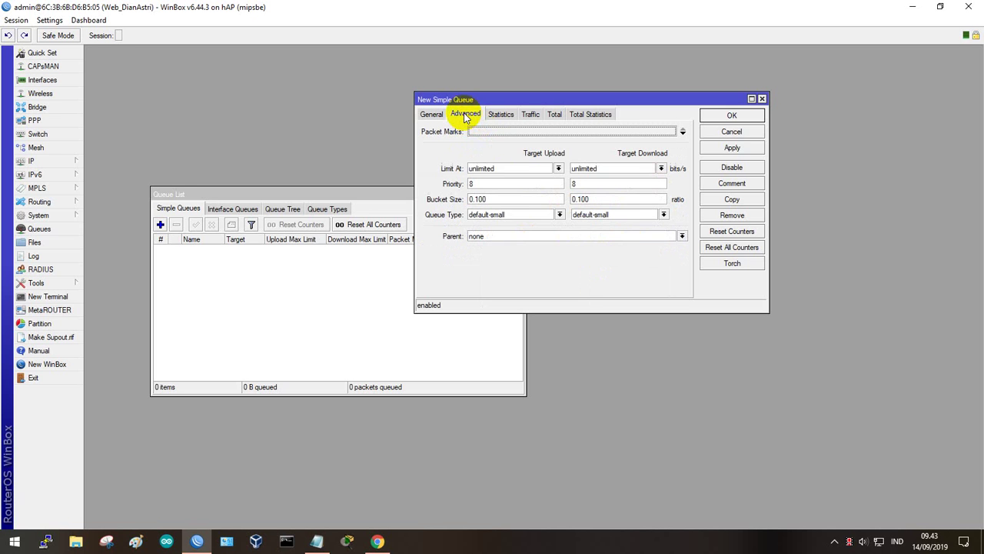
left_click(559, 168)
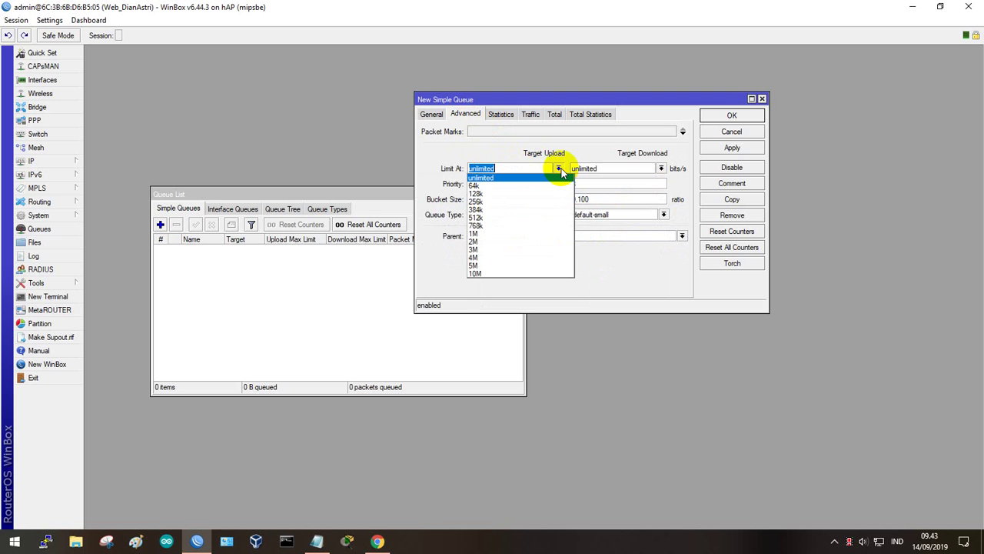
left_click(529, 202)
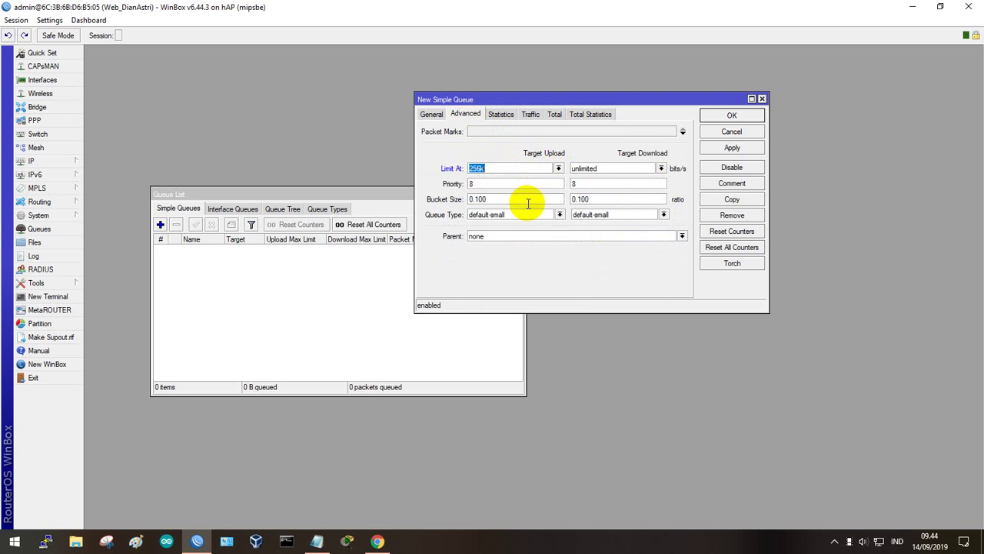
left_click(511, 166)
left_click(662, 169)
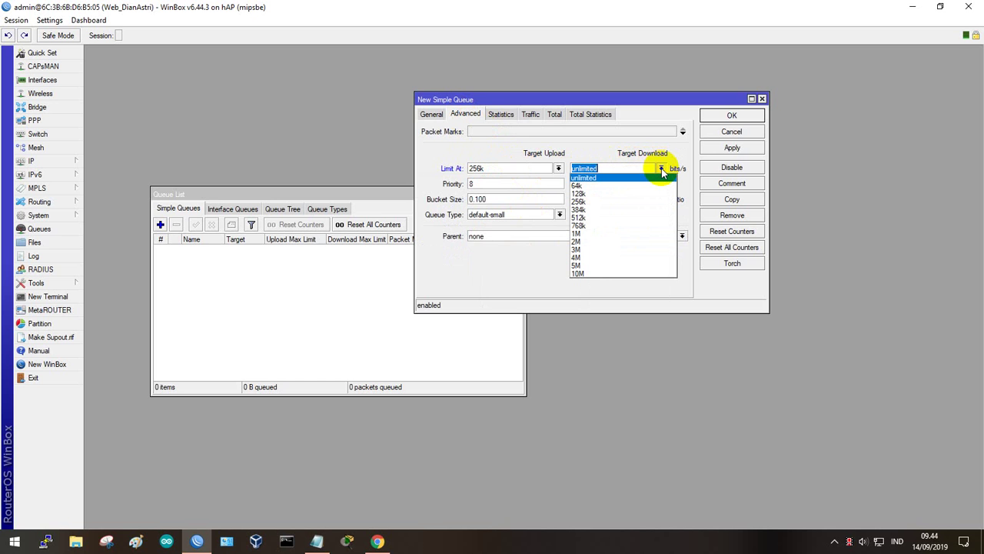
left_click(605, 232)
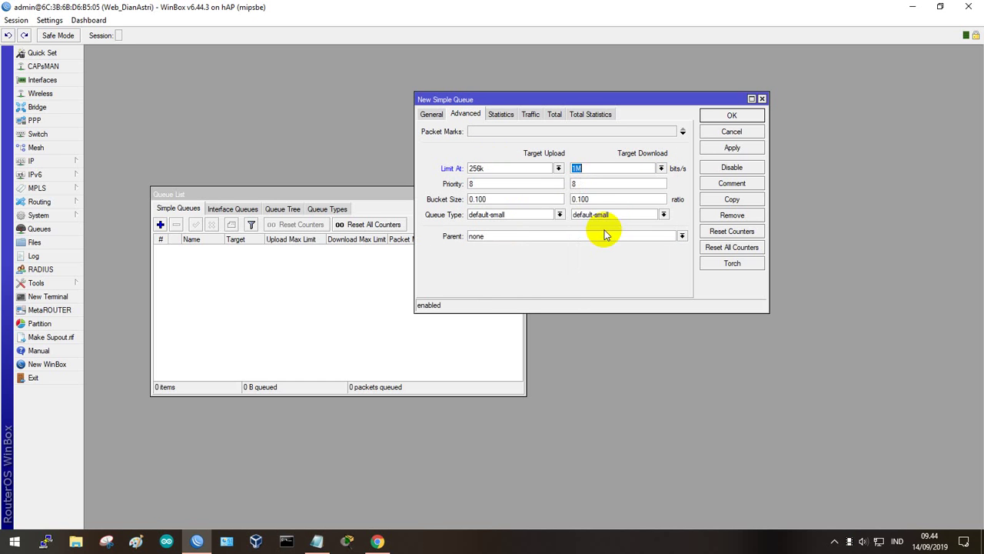
left_click(597, 168)
- Check the PC1 limits against the soal note, and apply and save the PC1 queue
left_click(316, 541)
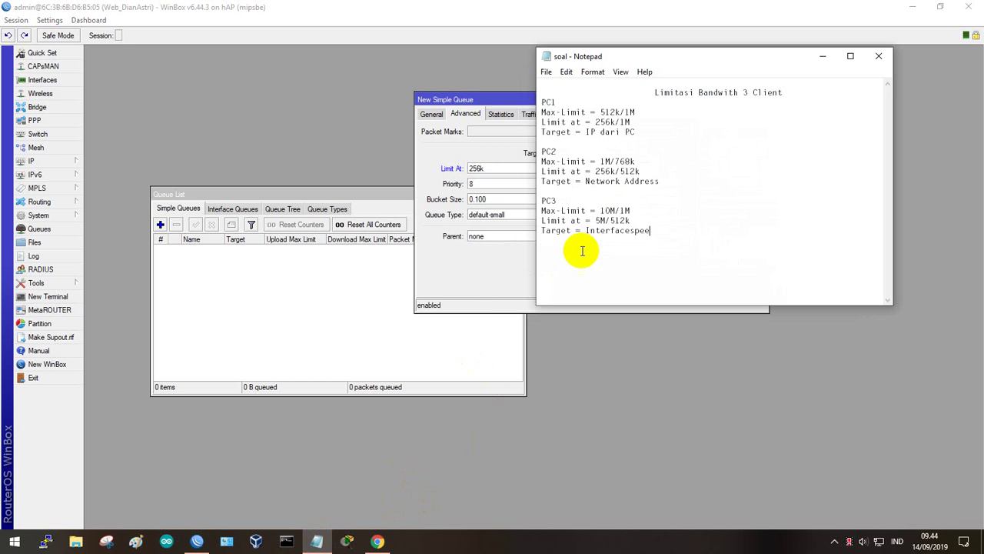
left_click_drag(675, 58, 733, 65)
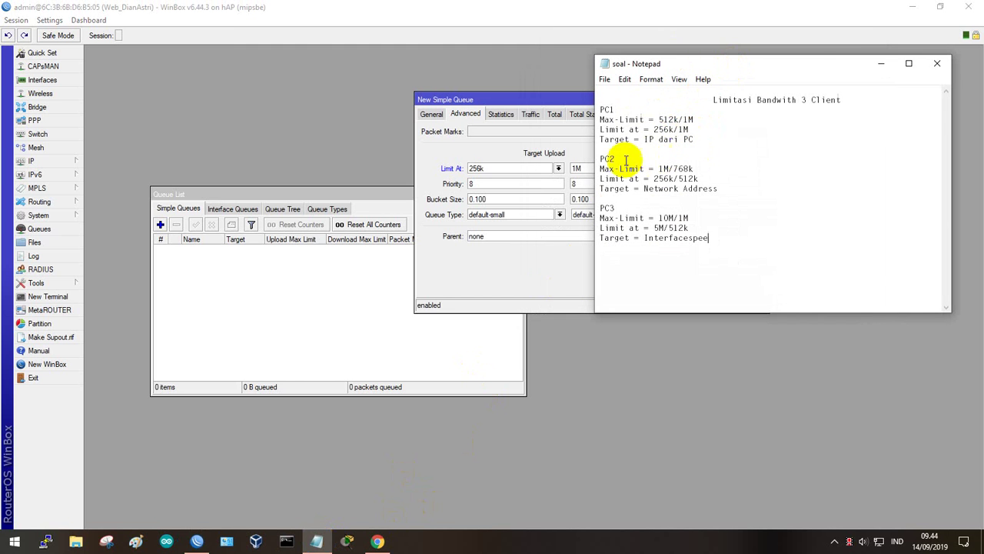
left_click(881, 64)
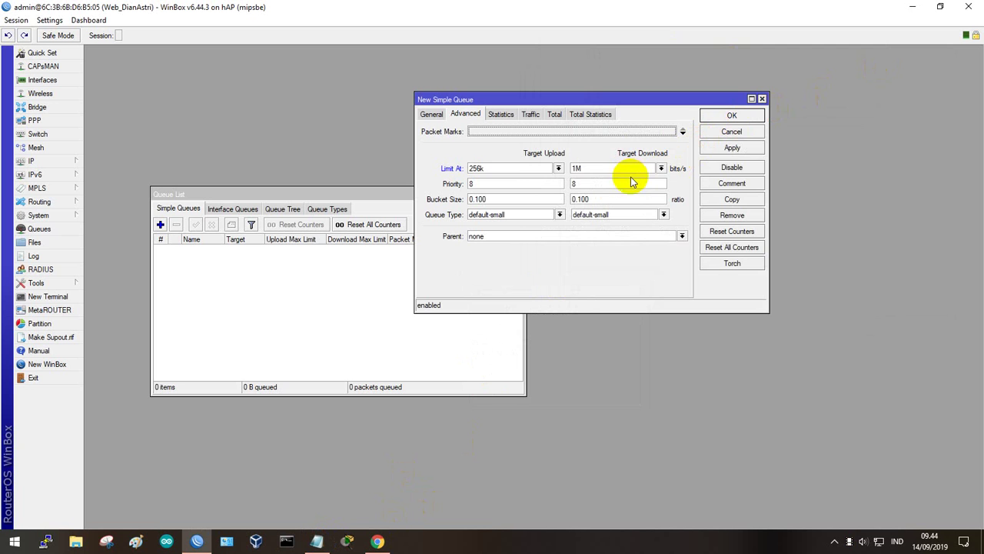
left_click(731, 148)
left_click(730, 116)
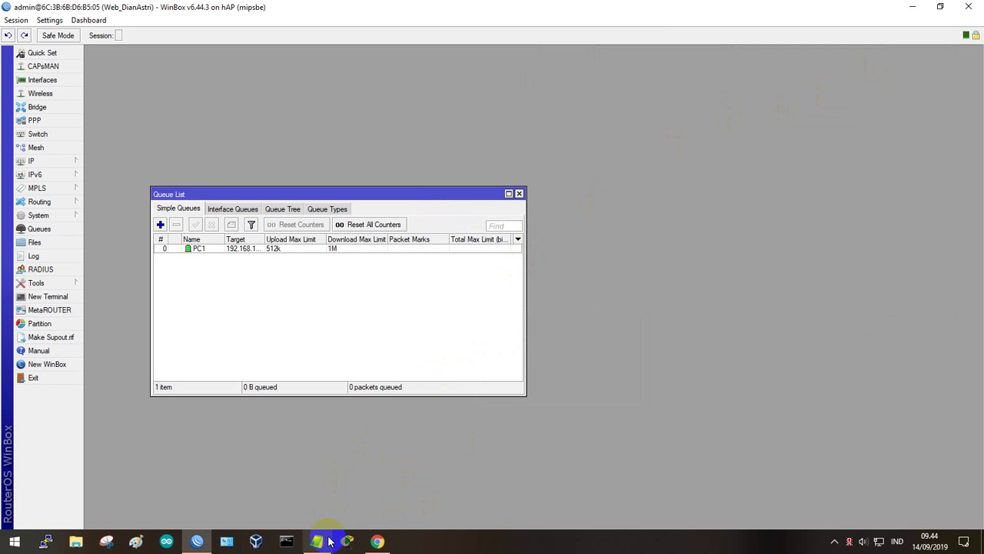
- Switch to Chrome, run the speed test on speedtest.cbn.net.id to check the PC1 limit, and return to WinBox
left_click(375, 542)
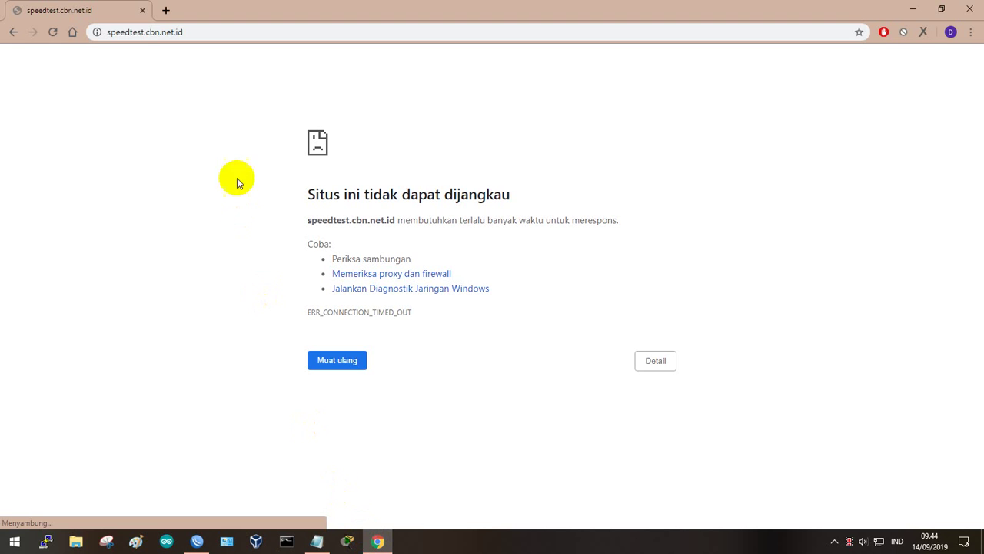
left_click(204, 34)
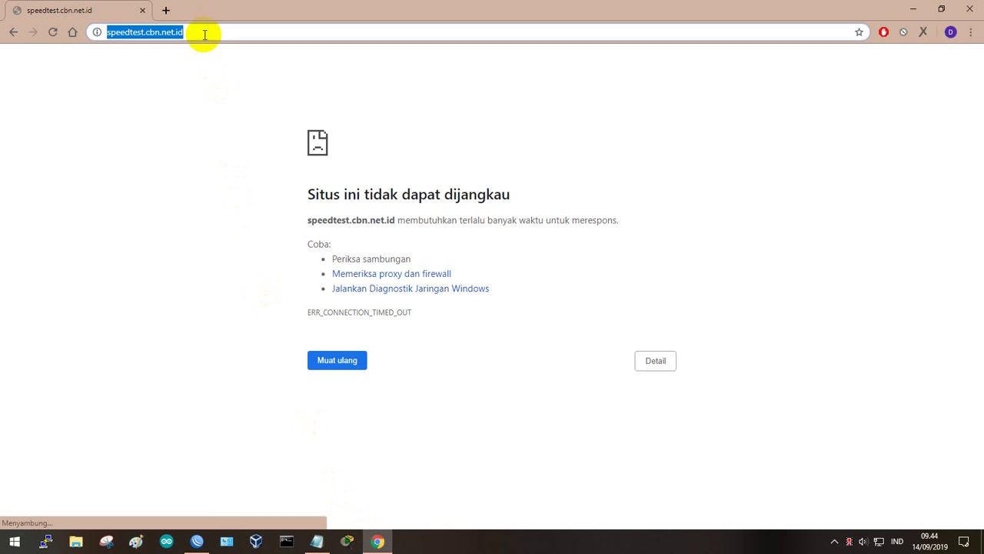
key("Return")
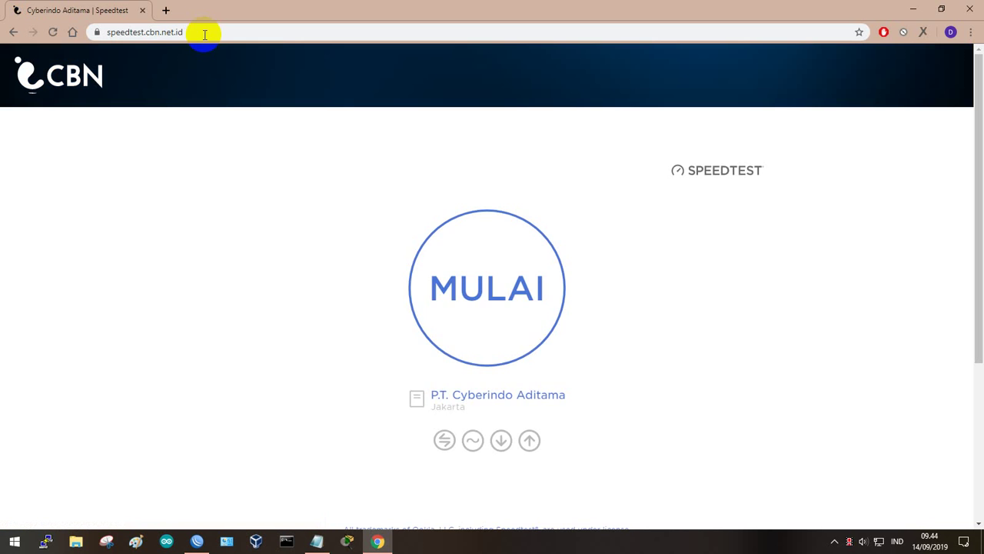
left_click(493, 299)
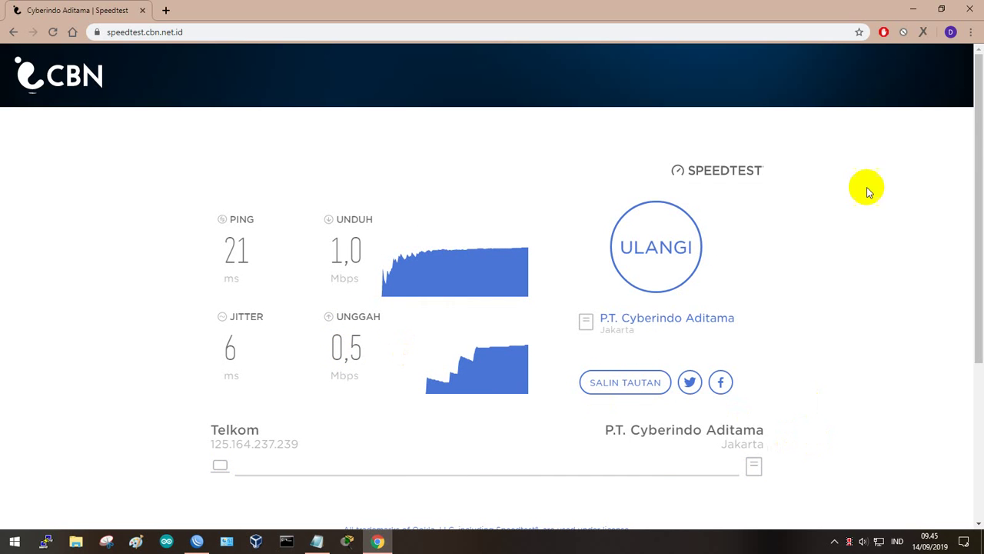
left_click(913, 10)
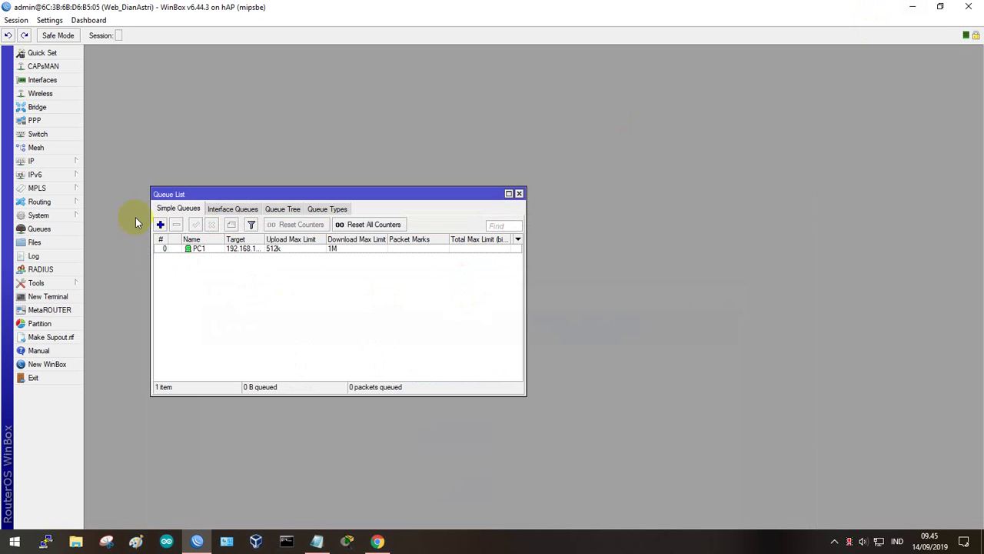
- Add another simple queue and name it PC2
left_click(163, 227)
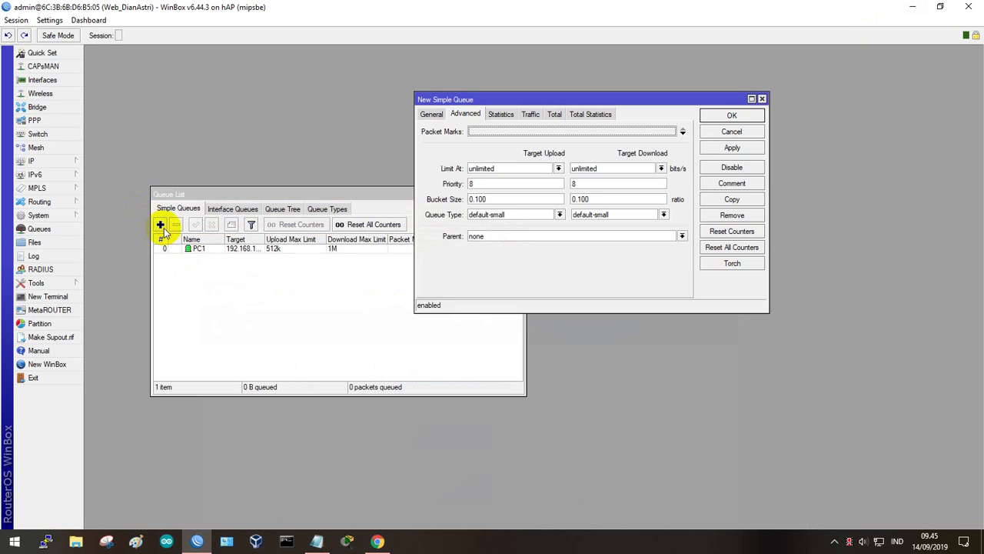
left_click(431, 113)
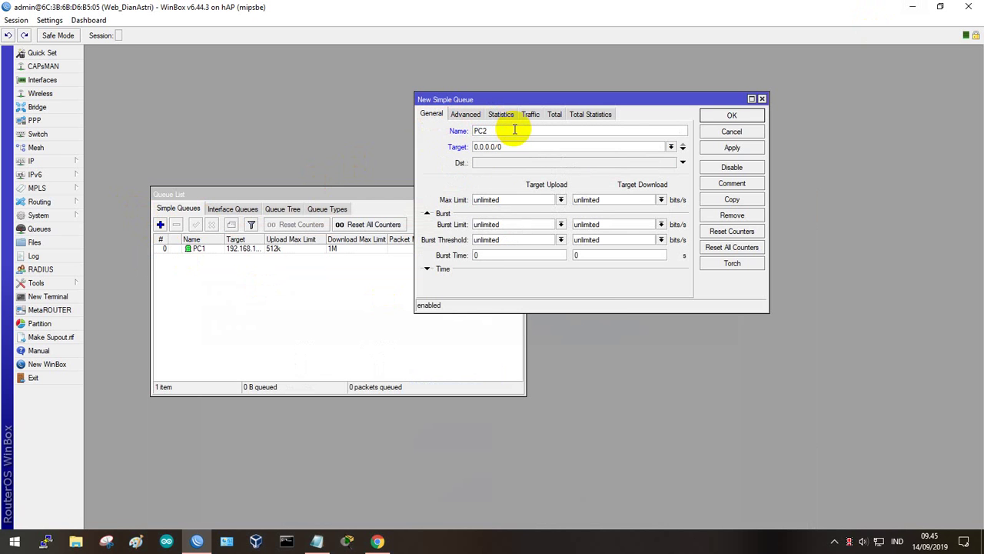
- Check the PC2 requirements in the soal note, look up the router's IP addresses, and set the queue's target to 192.168.13.0/24
left_click(320, 542)
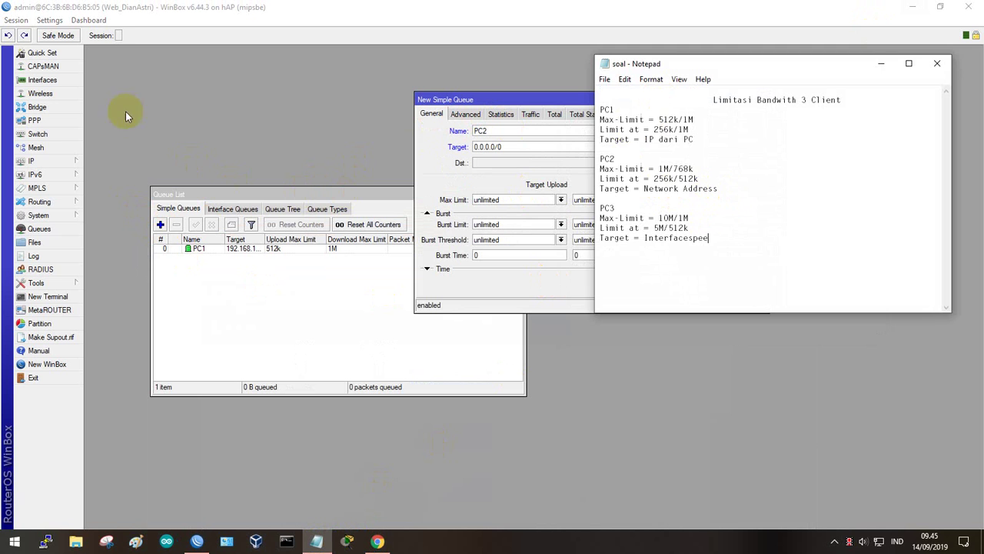
left_click(58, 163)
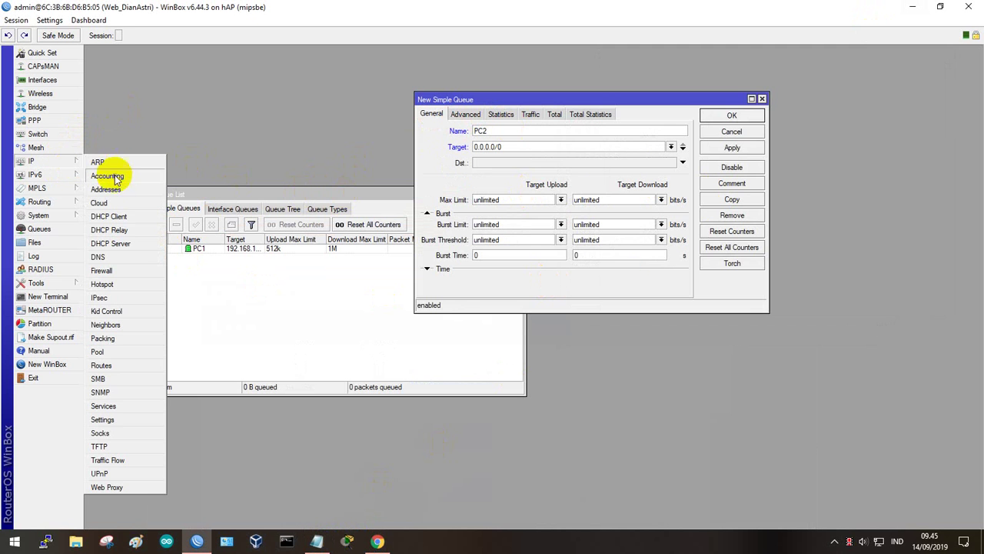
left_click(111, 190)
left_click_drag(388, 132, 812, 85)
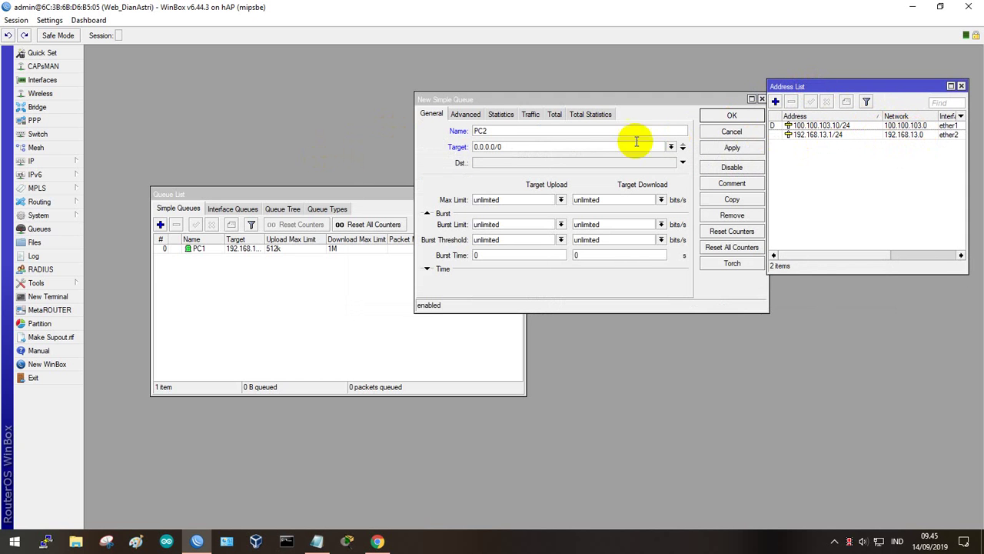
double_click(478, 147)
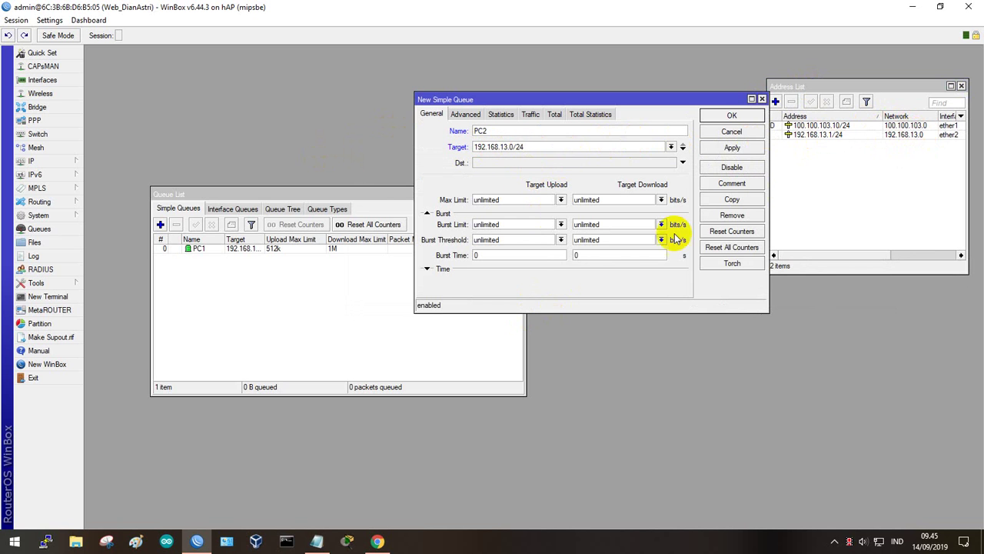
left_click(962, 86)
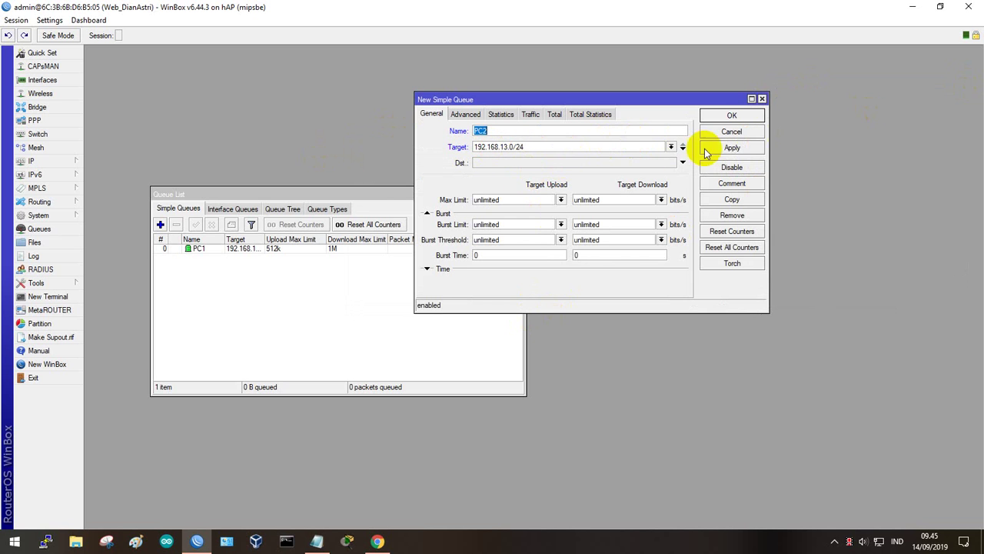
- Set the PC2 queue's Max Limit to 1M for upload and 768k for download
left_click(560, 200)
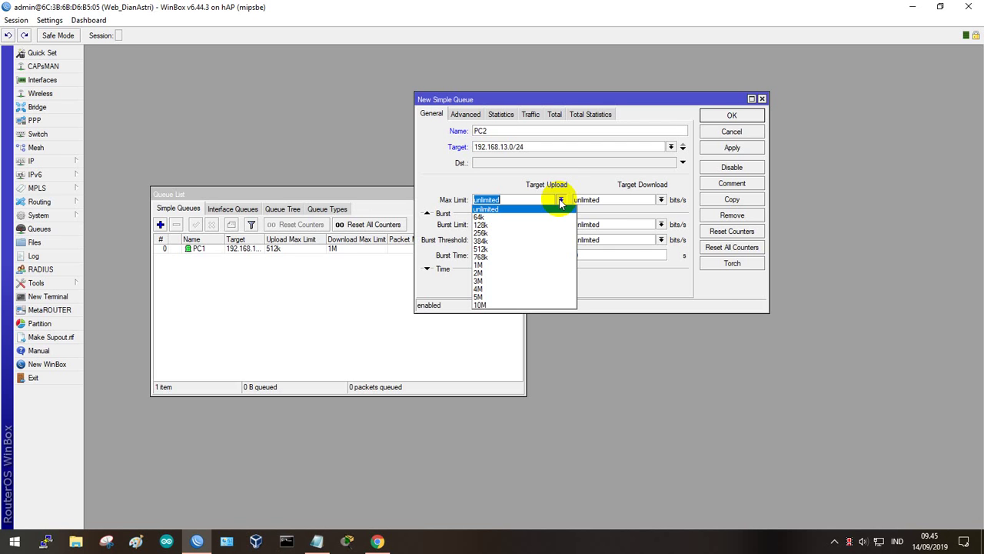
left_click(530, 265)
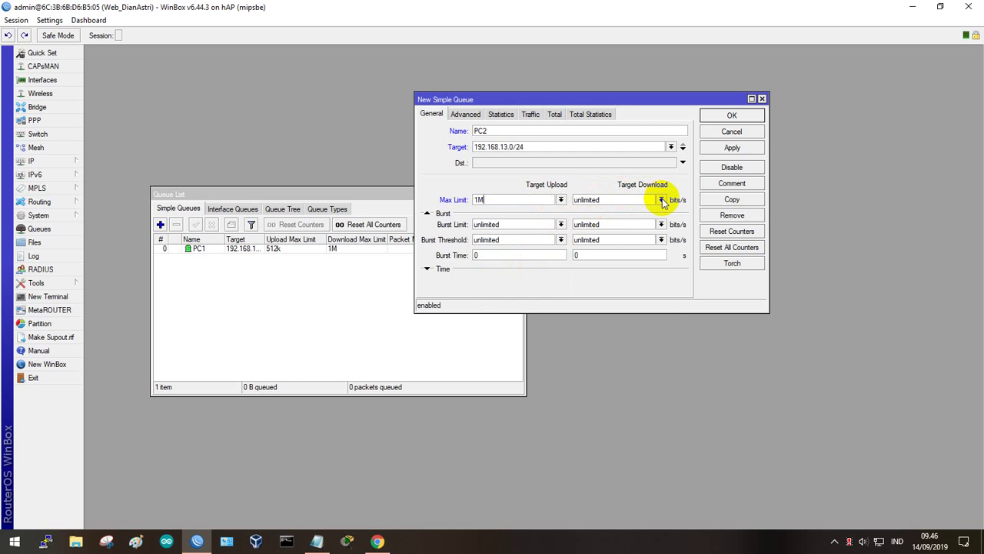
left_click(661, 200)
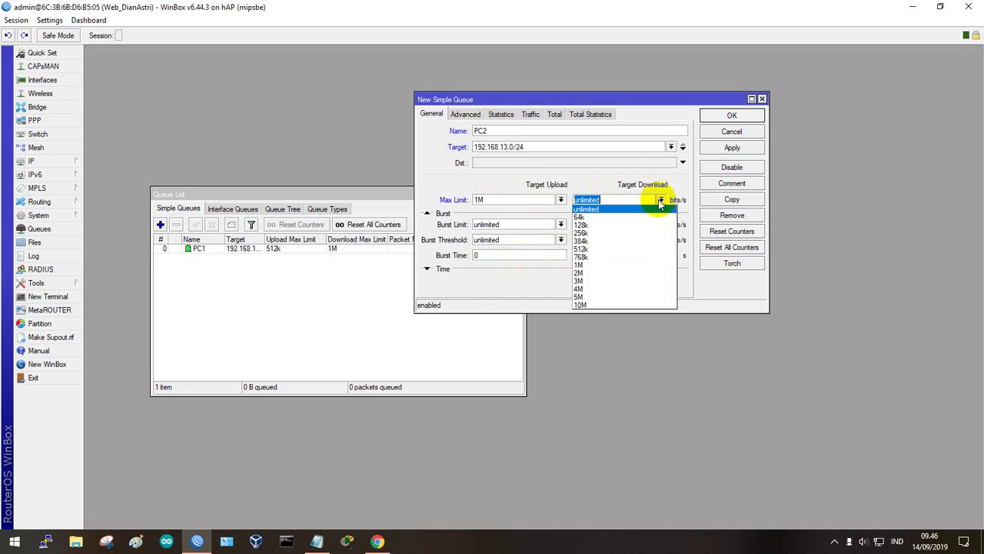
left_click(618, 257)
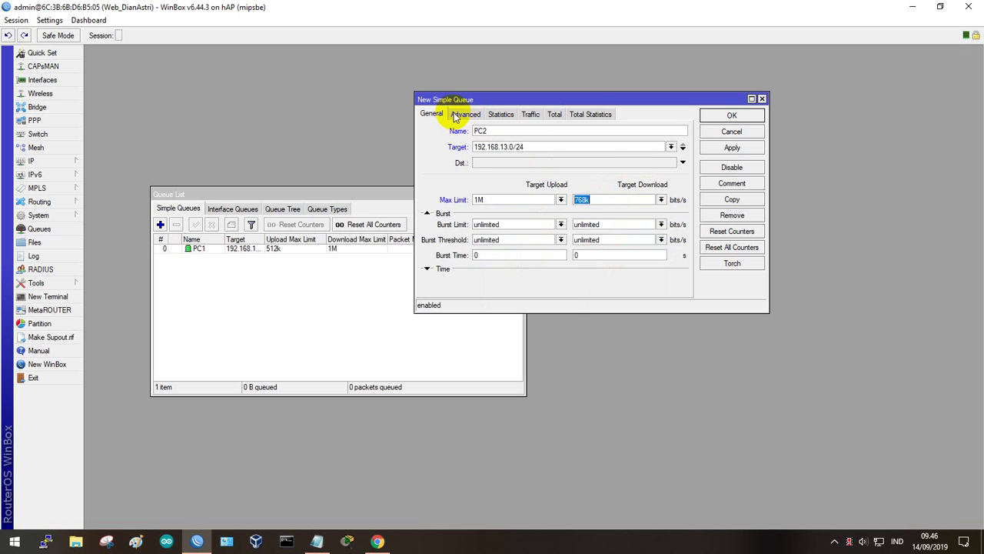
- Set the PC2 queue's Limit At to 256k for upload and 512k for download, and apply and save the queue
left_click(458, 114)
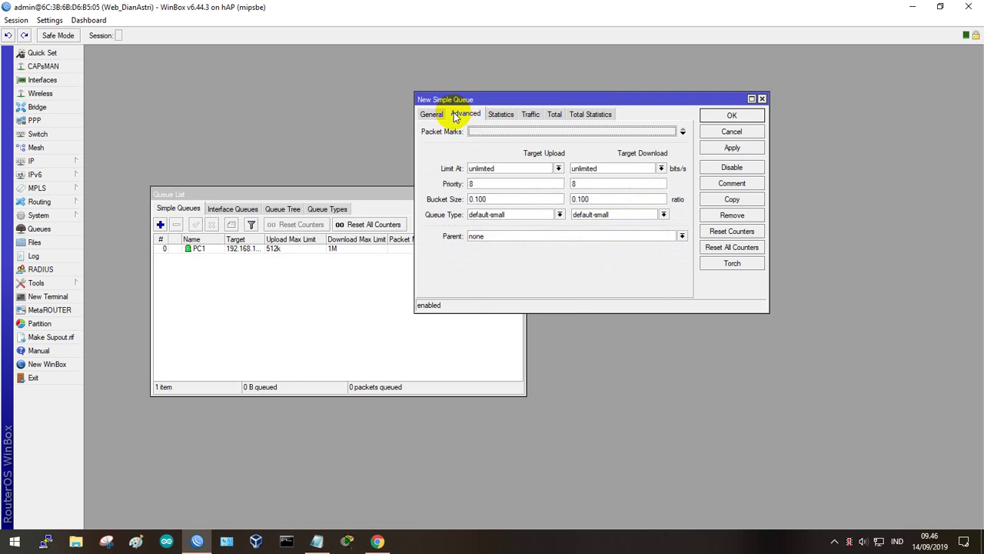
left_click(559, 169)
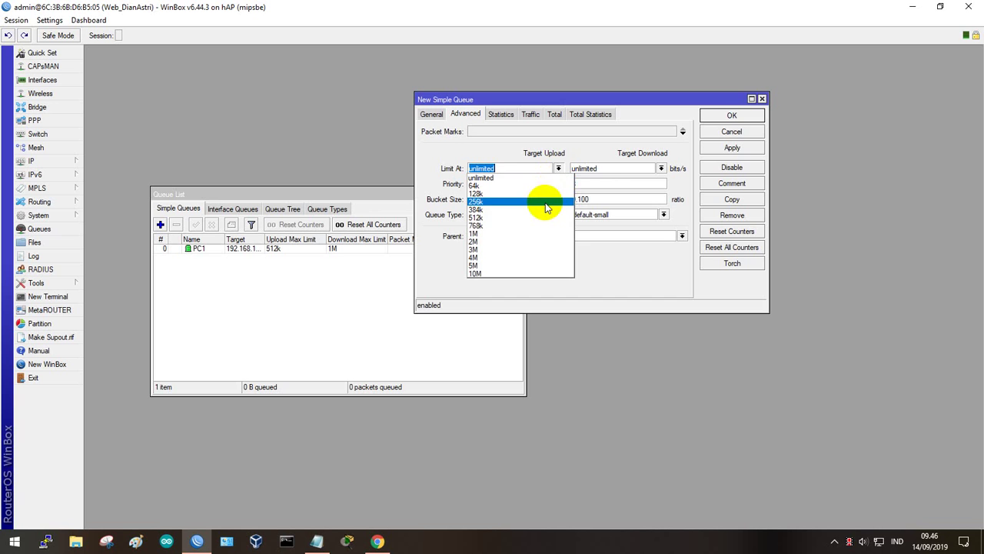
left_click(544, 201)
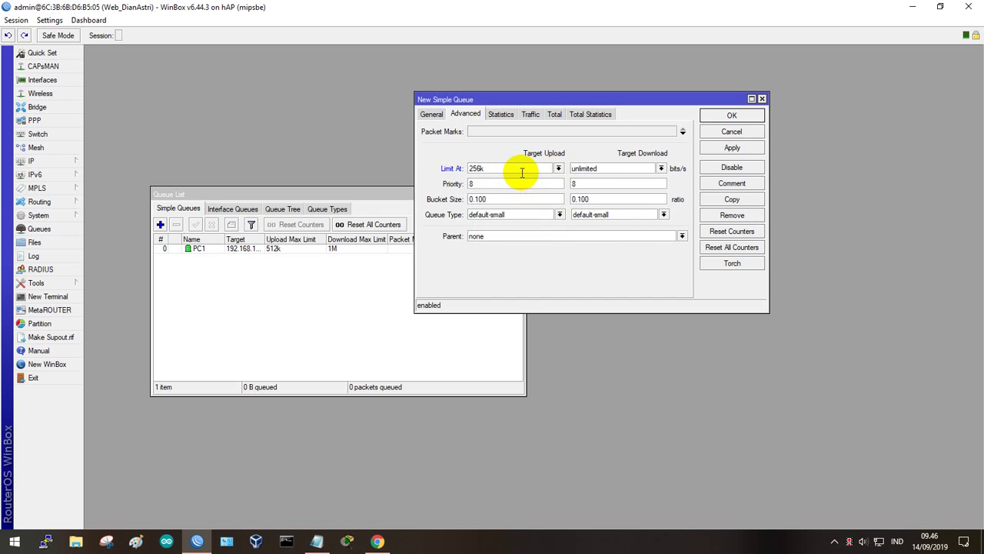
left_click(661, 169)
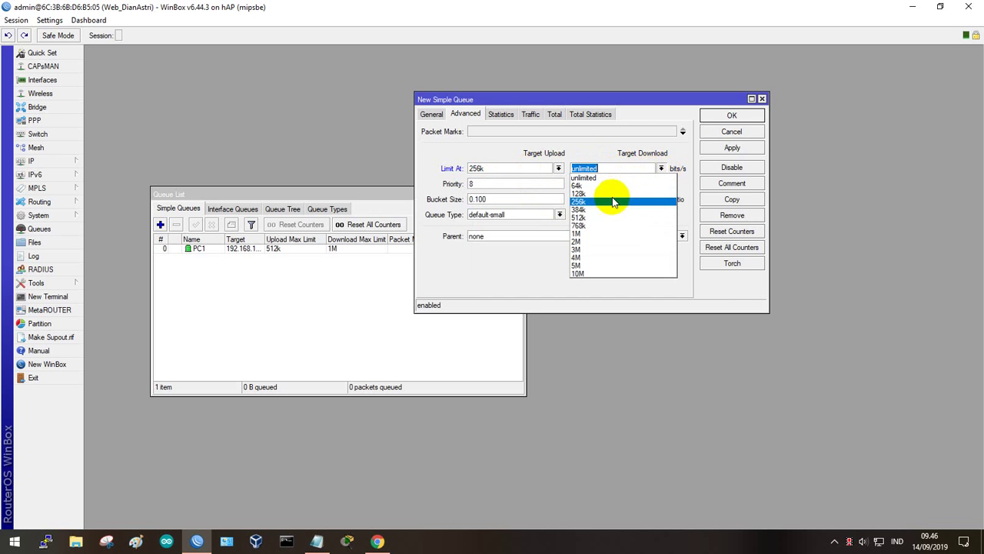
left_click(602, 222)
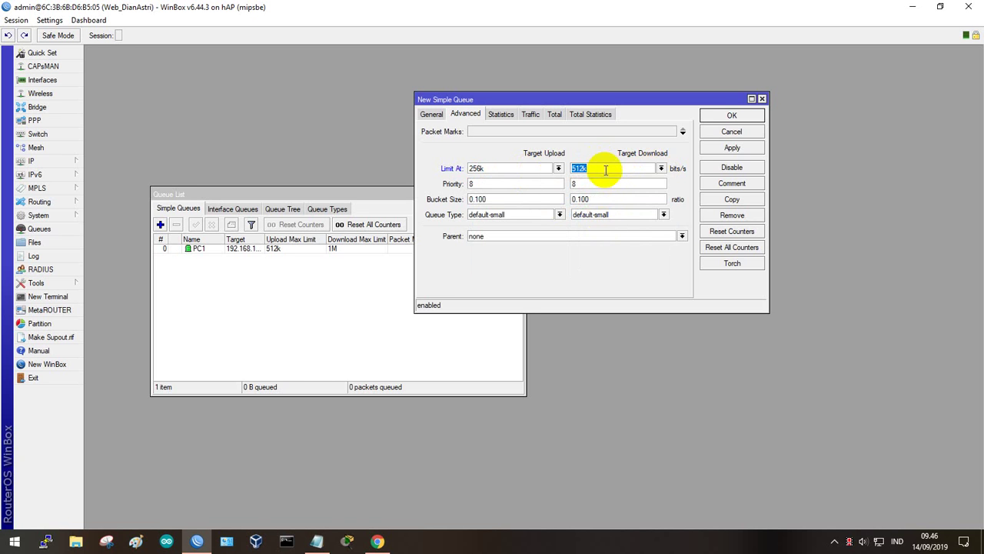
left_click(715, 149)
left_click(717, 116)
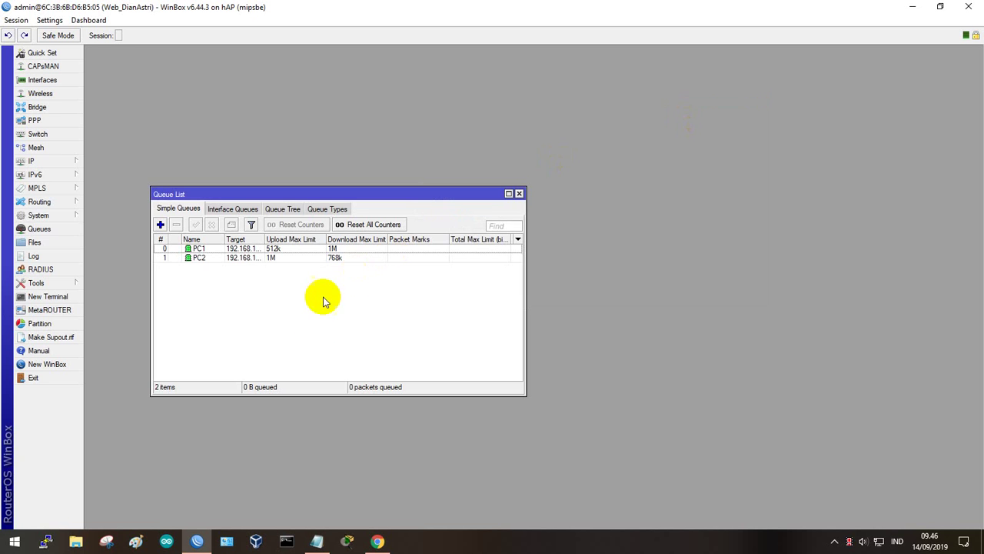
- Switch to Chrome, repeat the speed test on speedtest.cbn.net.id with the PC2 queue in place, and return to WinBox
left_click(377, 542)
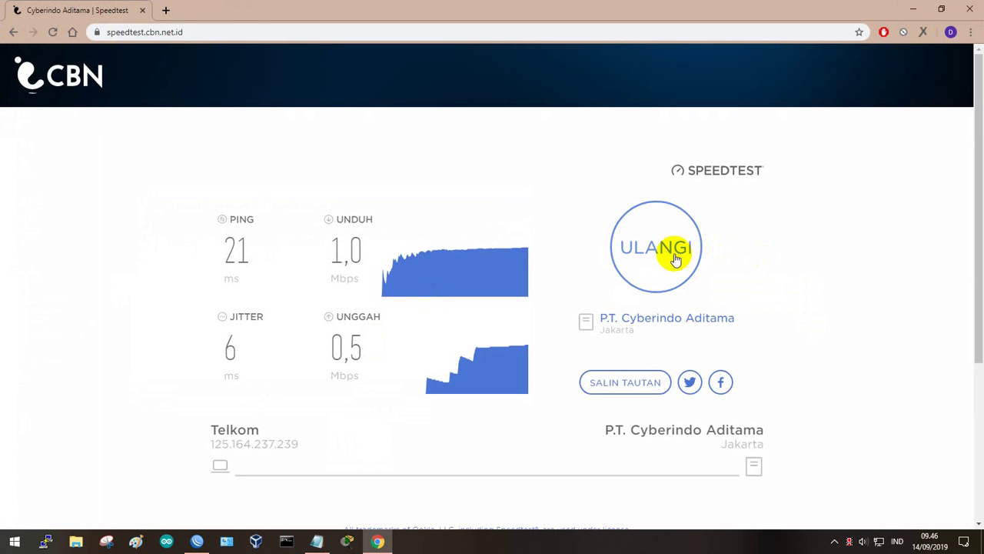
left_click(674, 258)
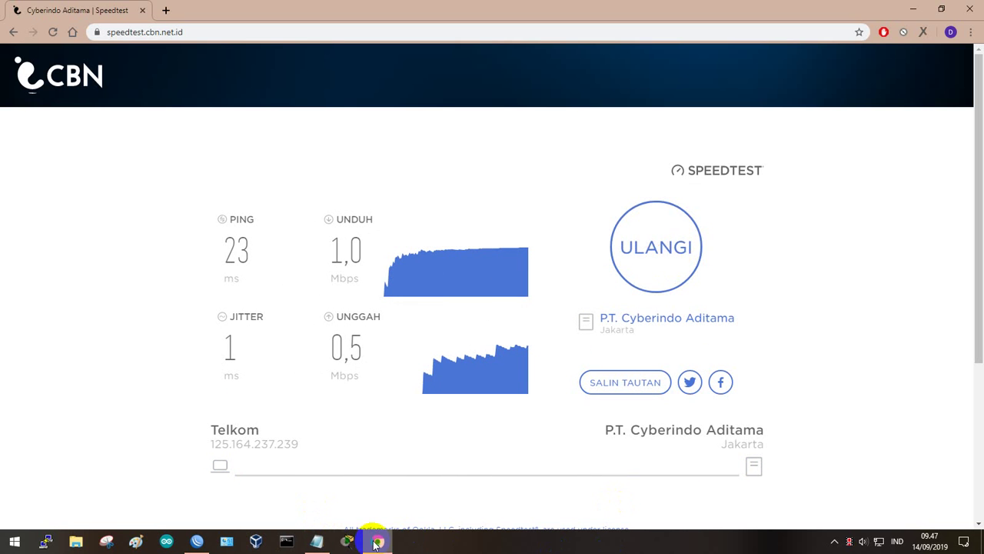
left_click(197, 541)
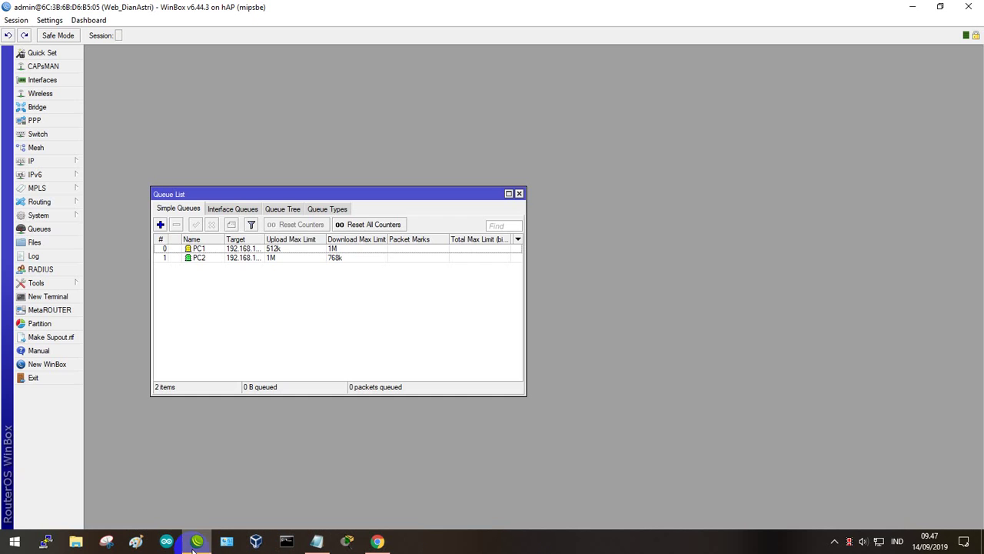
- Add a third simple queue named PC3 and check its requirements in the soal note
left_click(160, 224)
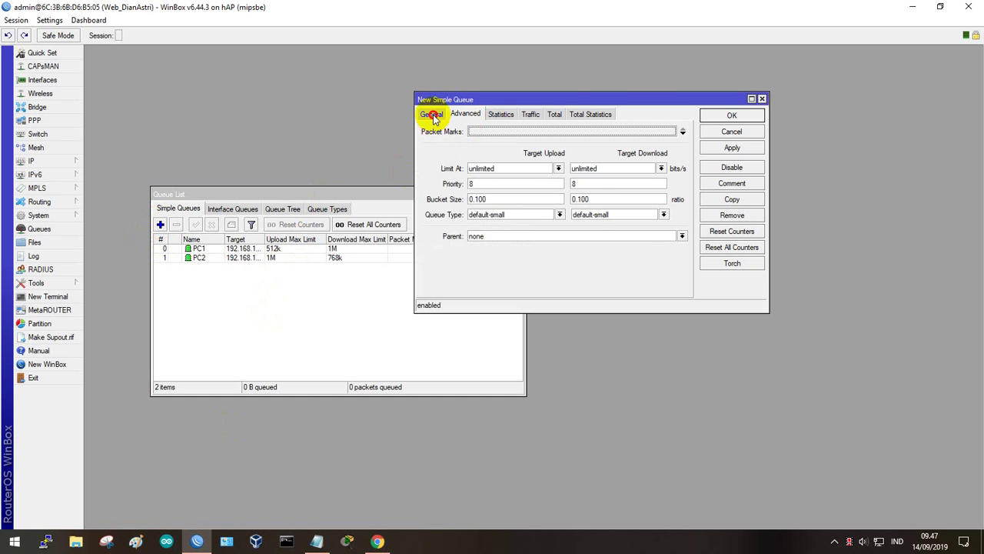
left_click(431, 114)
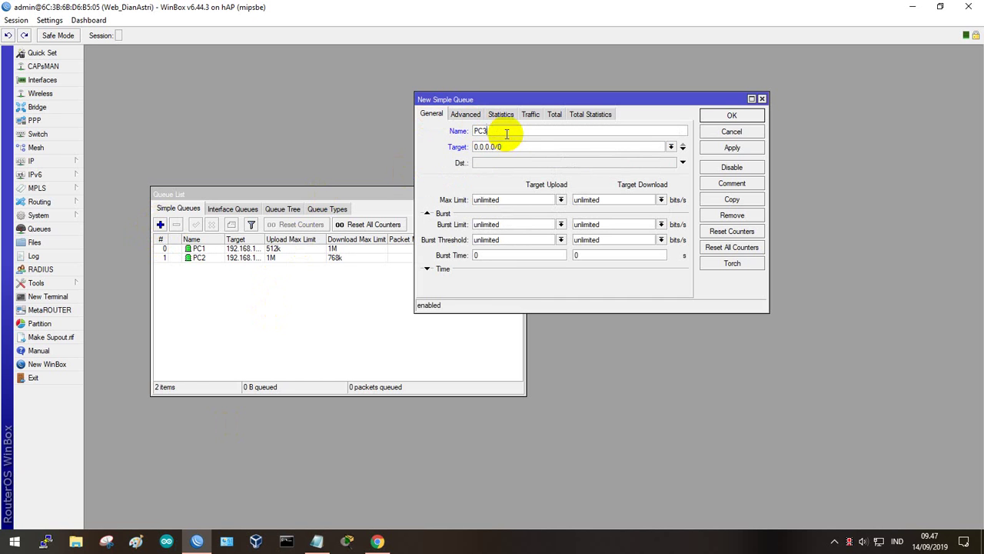
left_click(316, 540)
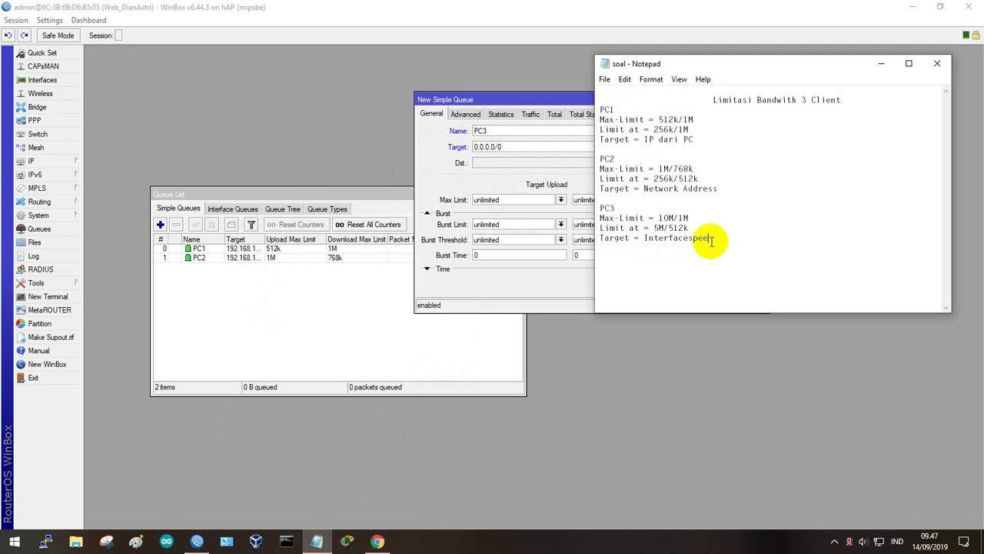
left_click(881, 66)
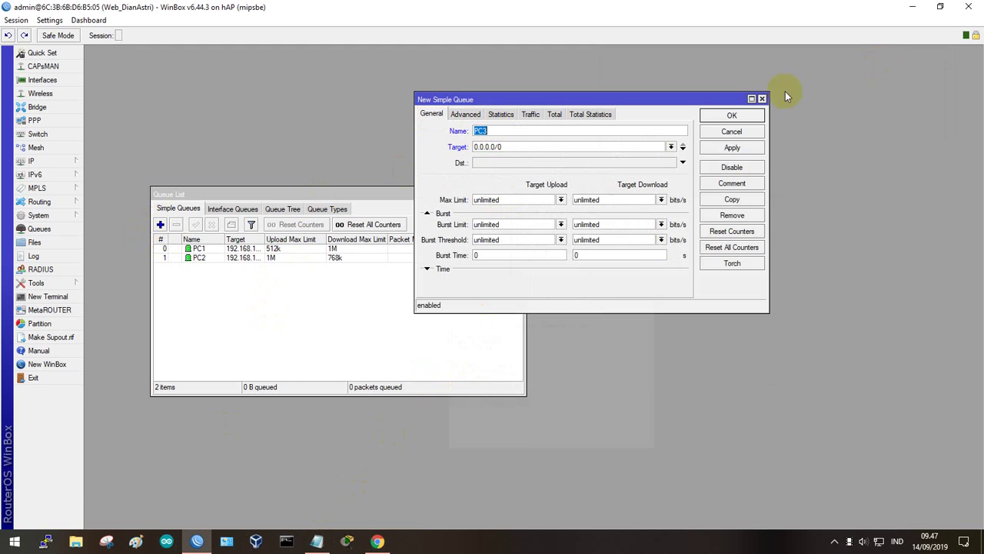
- Look up the local network's interface in the router's IP address list and set the PC3 queue's target to ether2
left_click(40, 162)
left_click(106, 189)
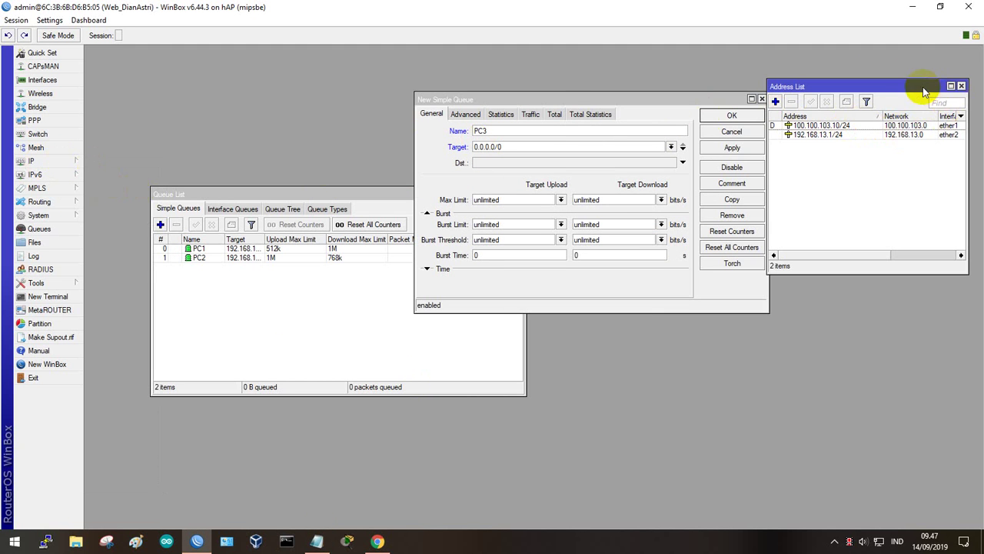
left_click_drag(923, 87, 308, 86)
left_click_drag(356, 136, 375, 136)
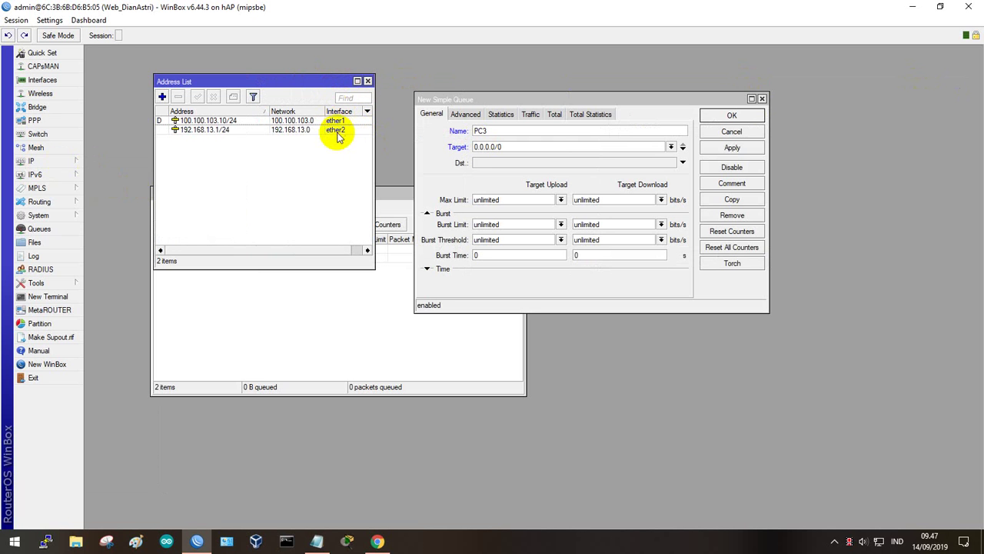
left_click(368, 80)
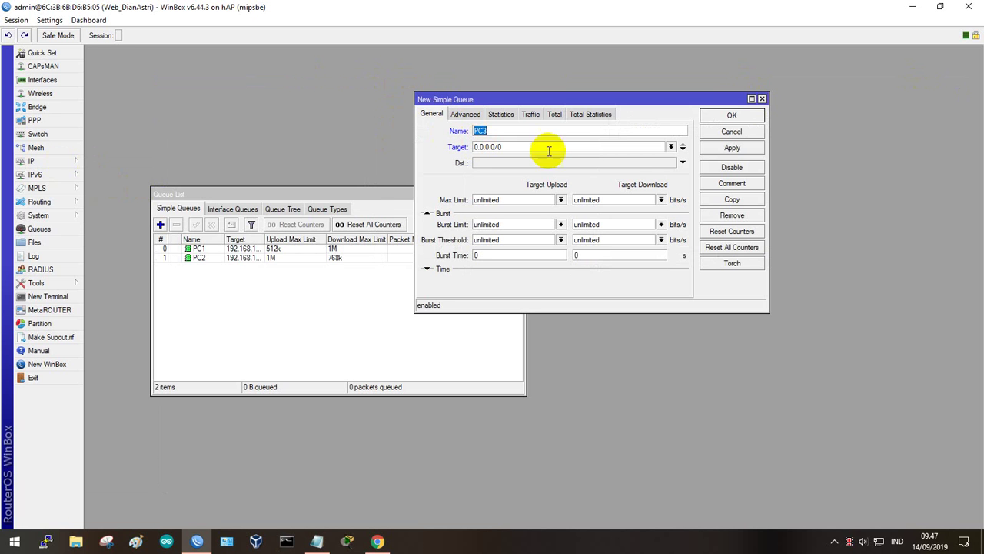
left_click(671, 147)
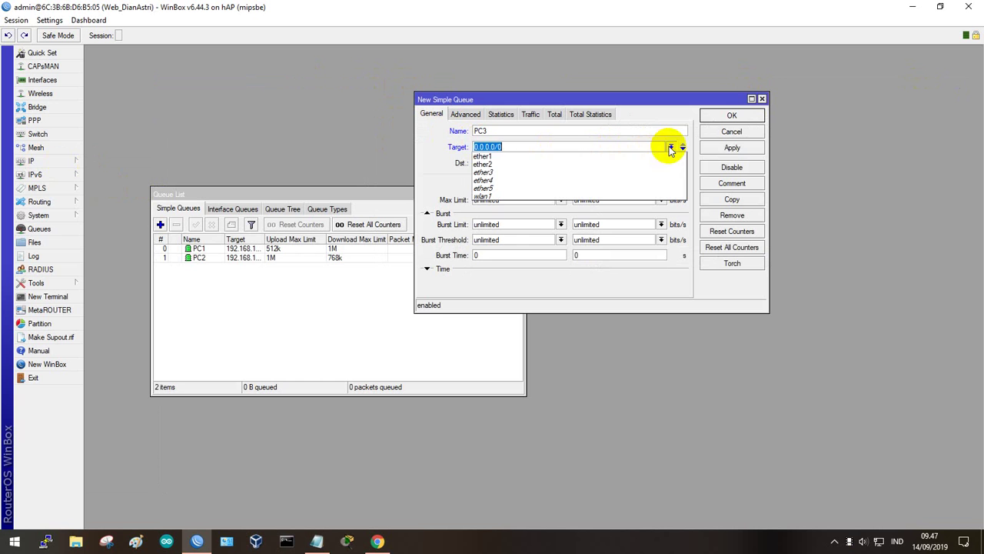
left_click(604, 164)
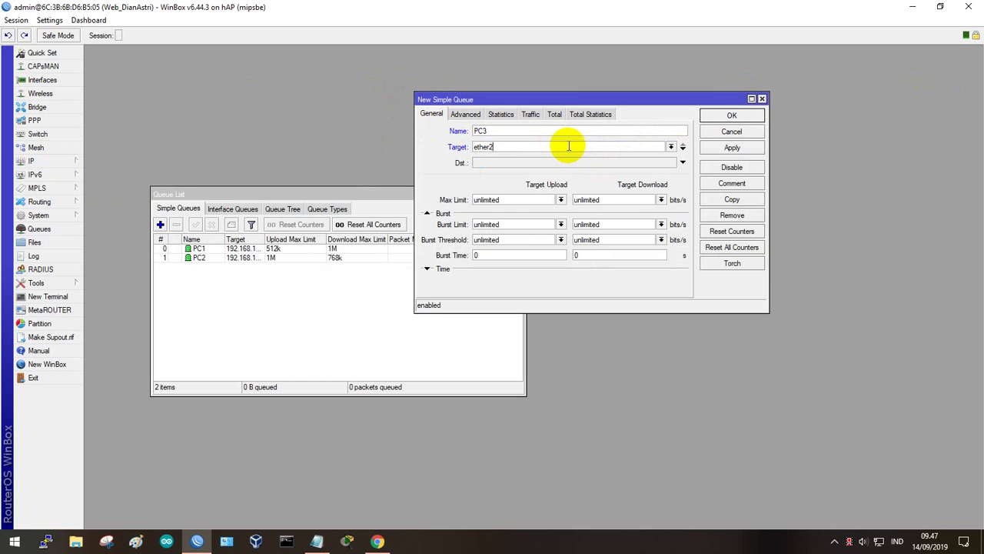
- Set the PC3 queue's Max Limit to 10M for upload and 1M for download
left_click(562, 200)
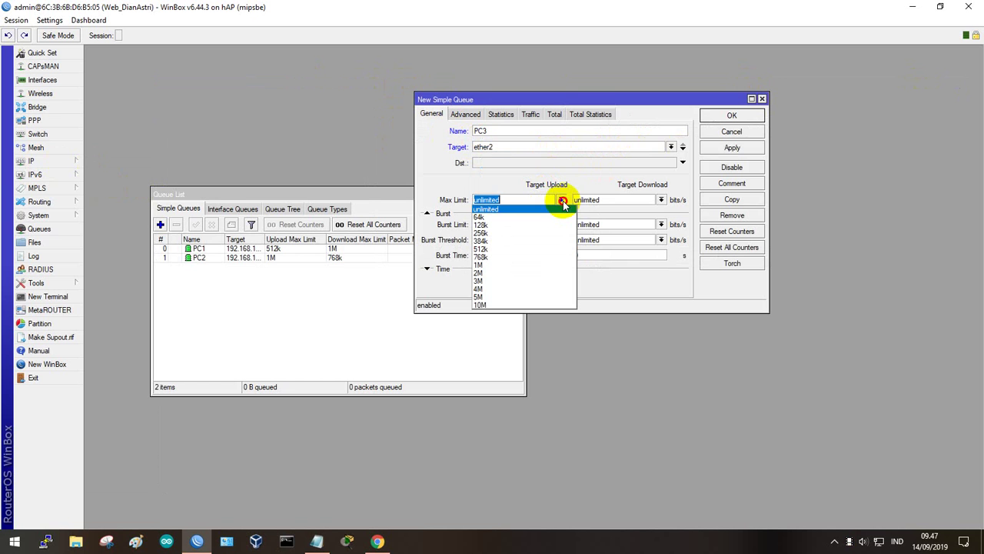
left_click(522, 305)
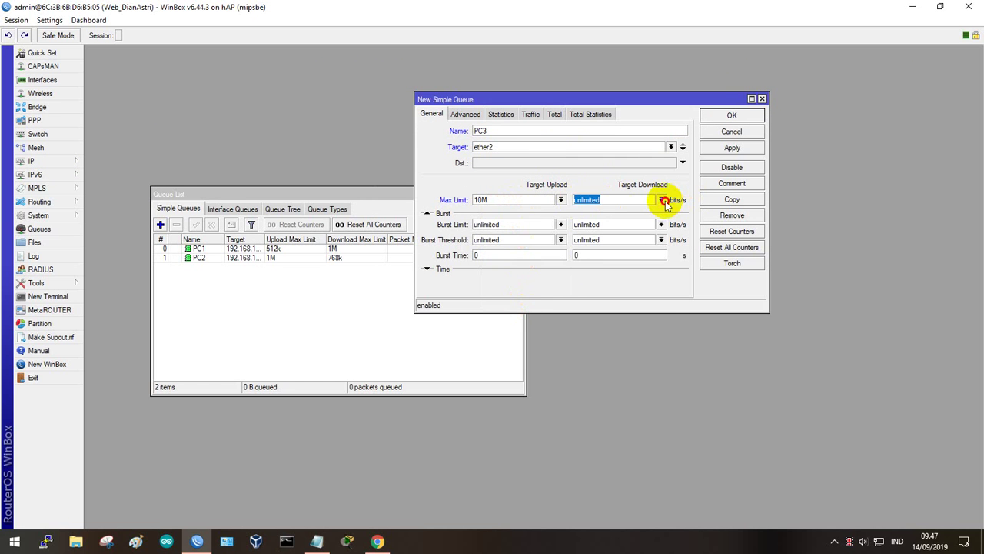
left_click(662, 200)
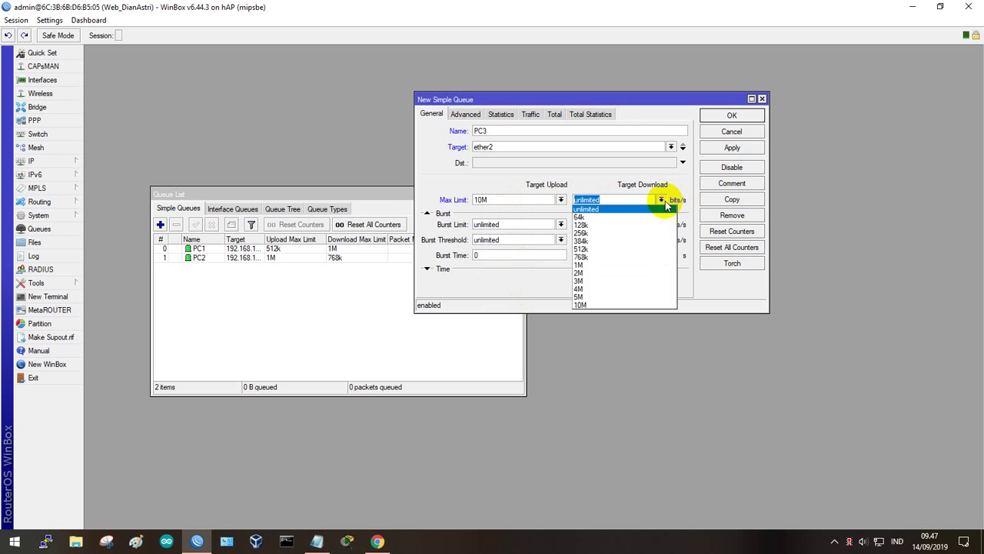
left_click(606, 264)
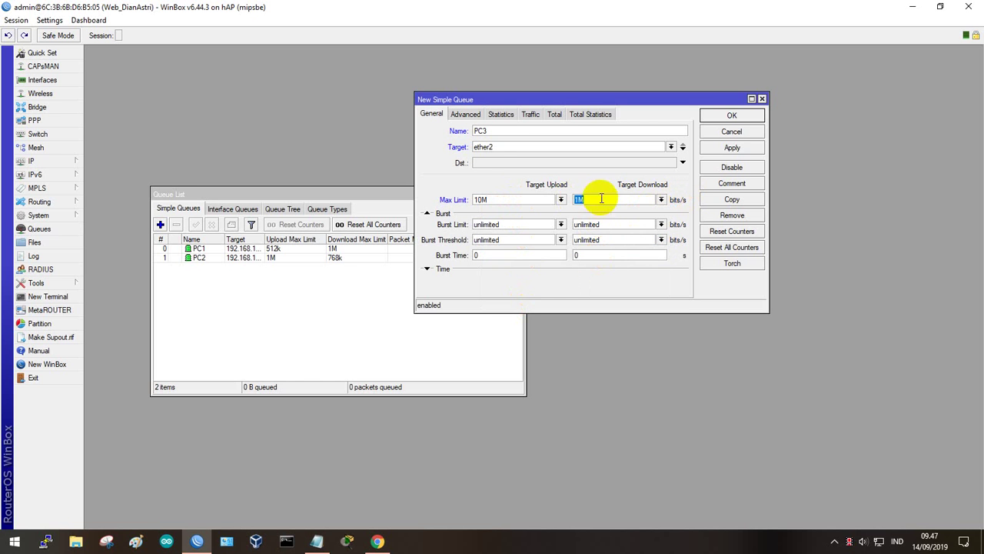
- Set the PC3 queue's Limit At to 5M for upload and 512k for download
left_click(466, 114)
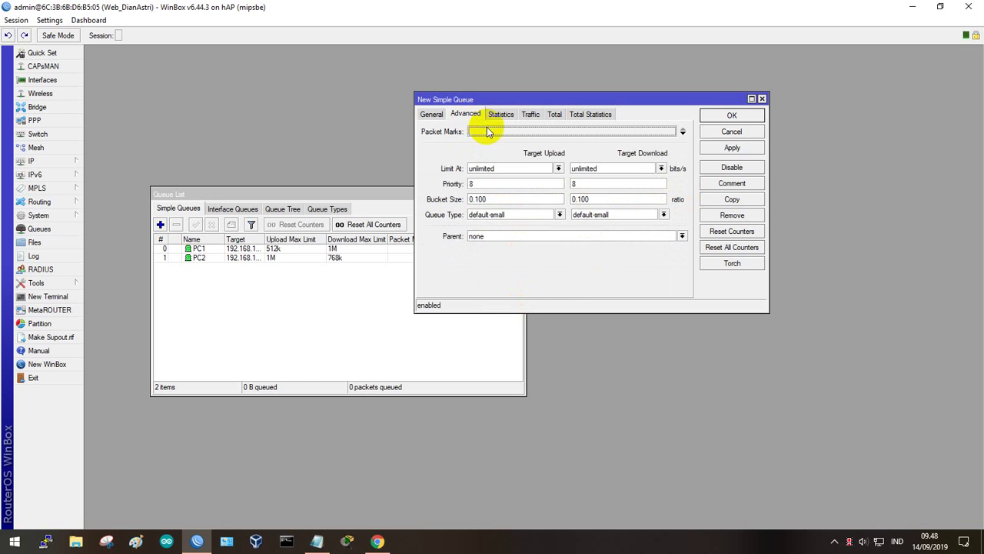
left_click(559, 168)
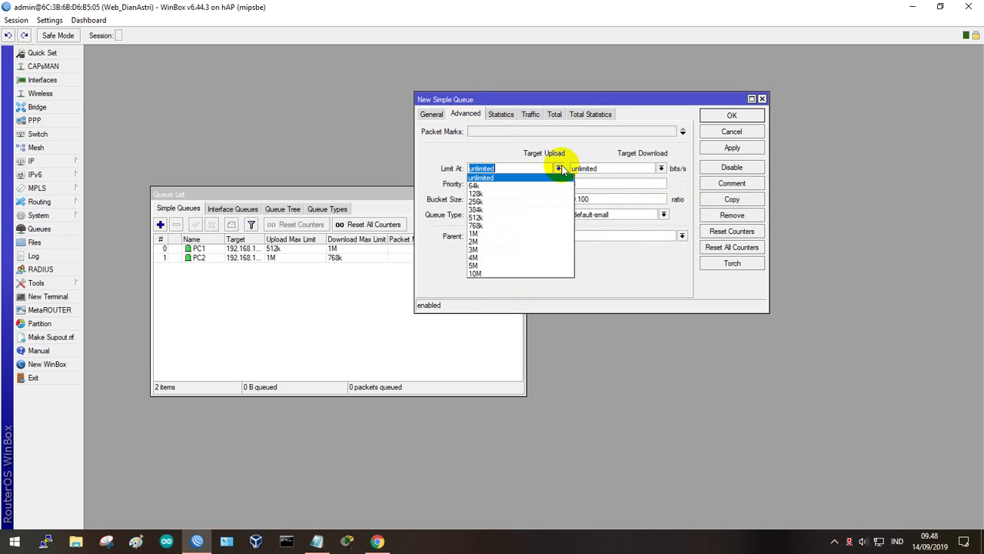
left_click(506, 266)
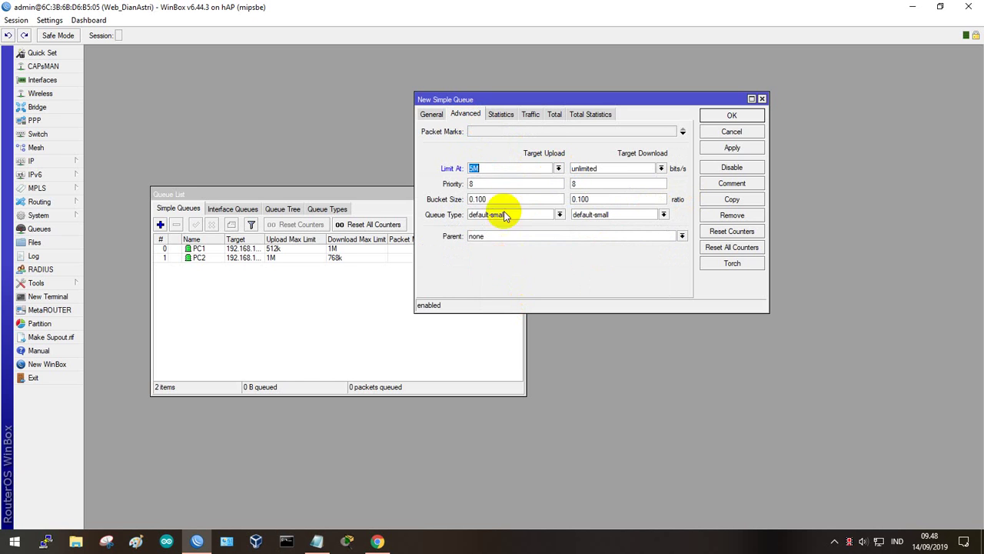
left_click(661, 168)
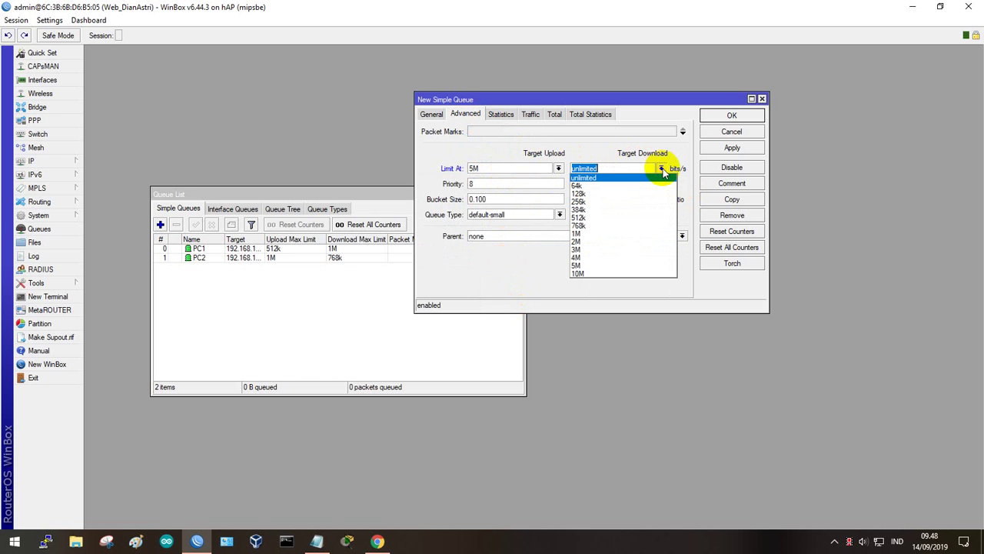
left_click(598, 219)
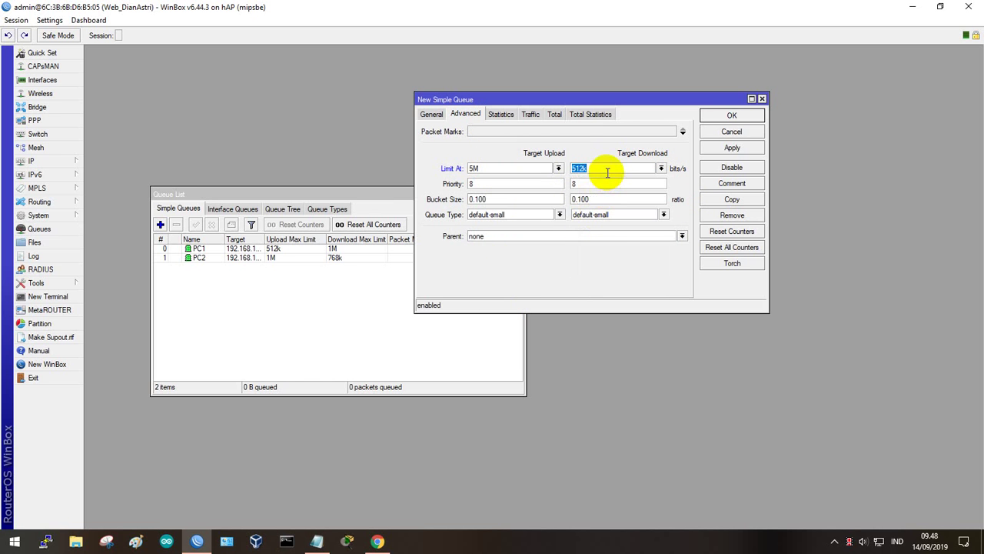
- Check the PC3 limits against the soal note, then apply and save the PC3 queue
left_click(316, 540)
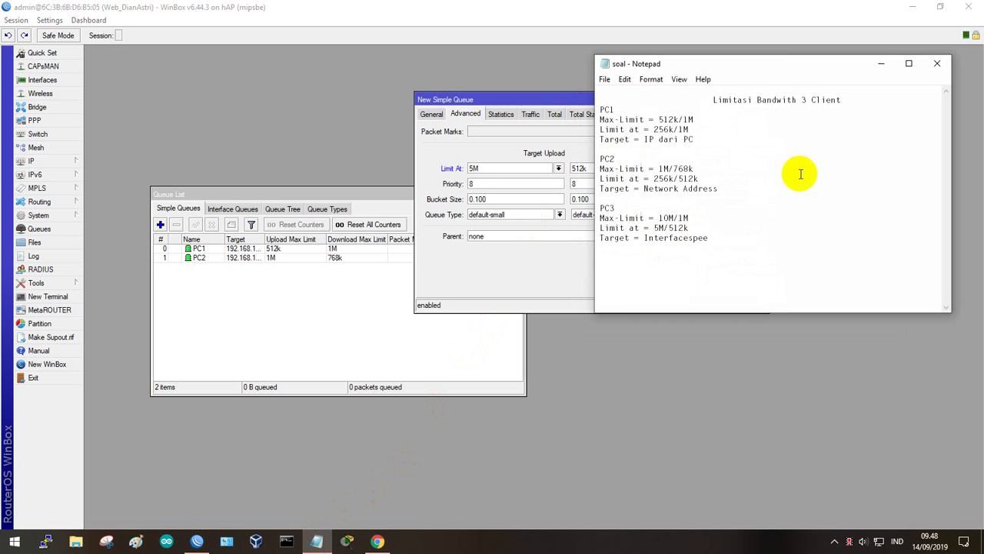
left_click(877, 64)
left_click(737, 147)
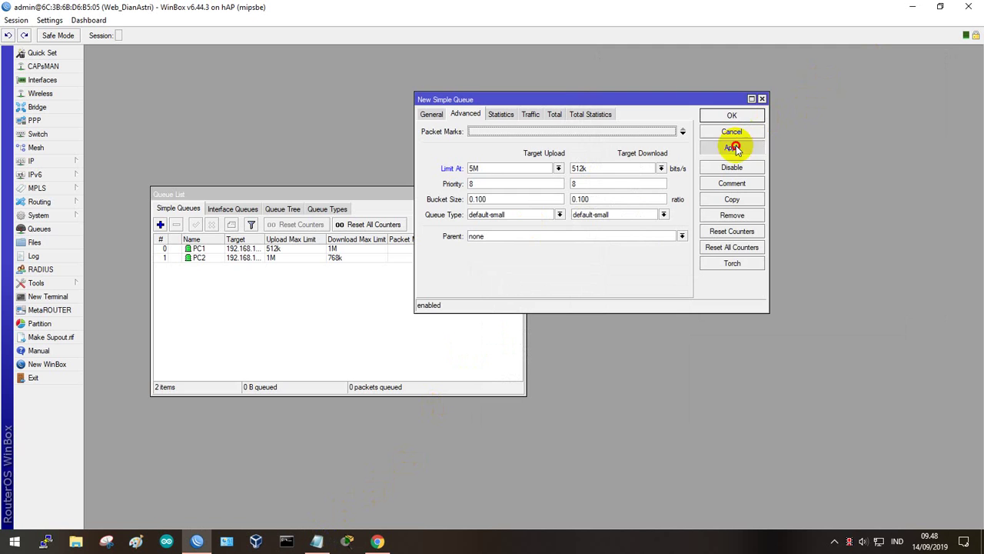
left_click(736, 116)
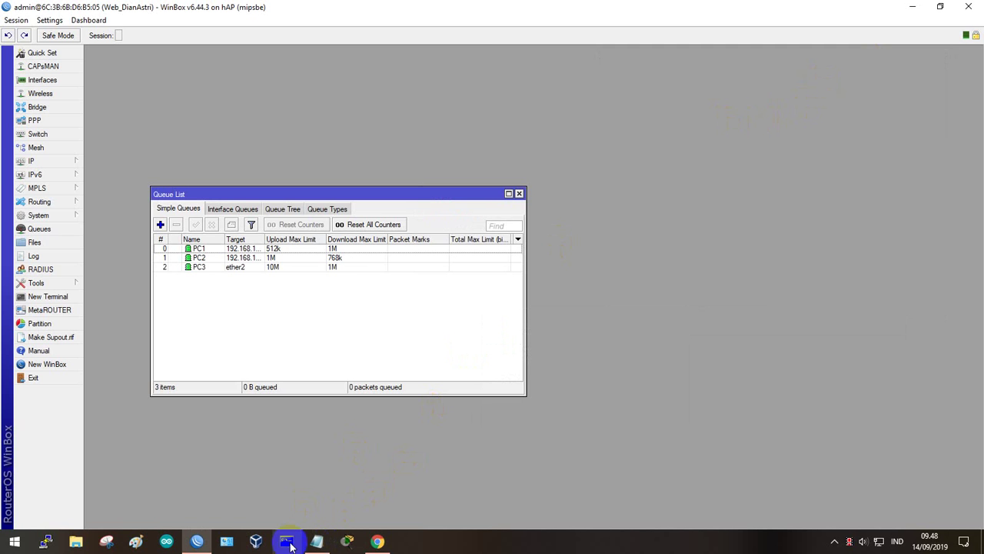
- Switch to Chrome, rerun the speed test on speedtest.cbn.net.id with the PC3 queue in place, and return to WinBox
left_click(379, 541)
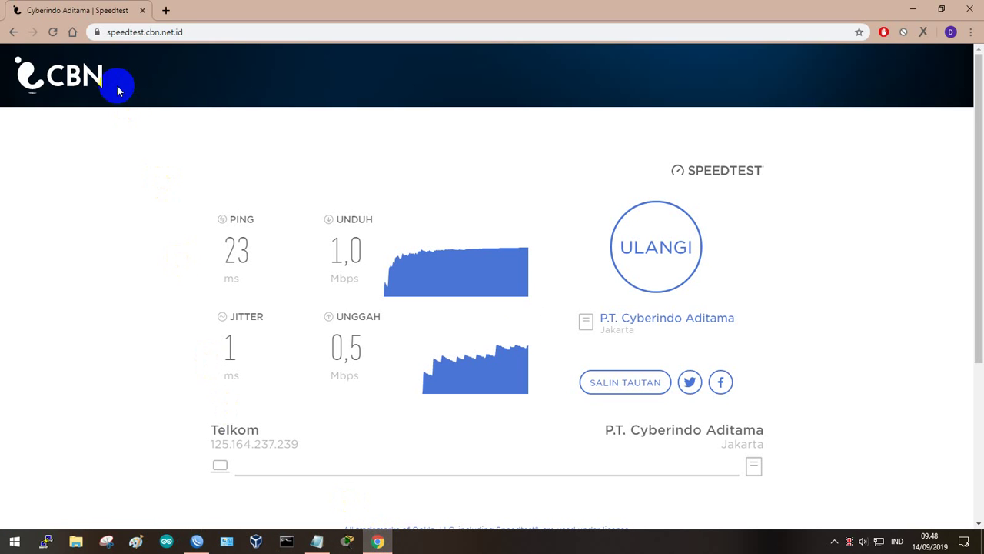
left_click(198, 32)
mouse_move(115, 34)
left_mouse_down()
mouse_move(143, 33)
mouse_move(98, 33)
left_mouse_up()
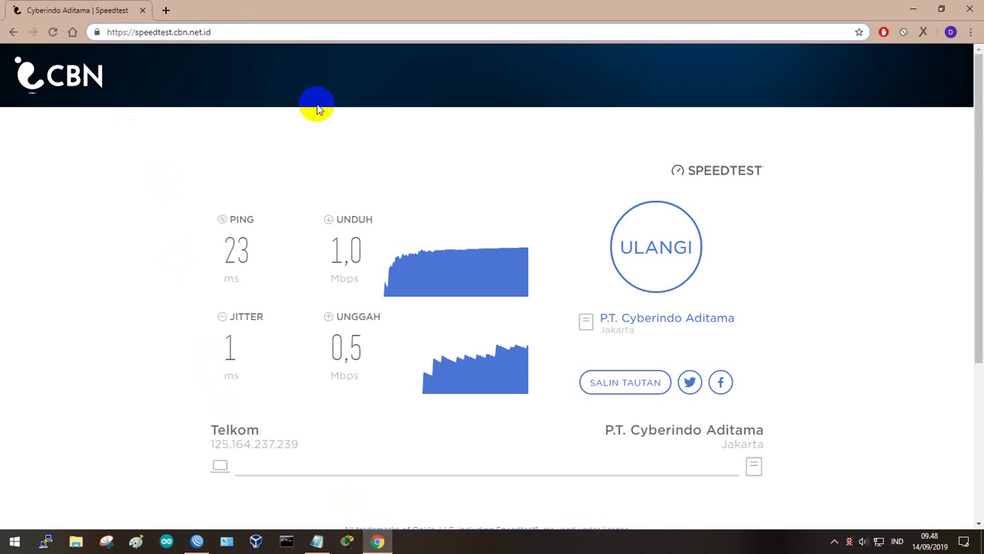
left_click(650, 254)
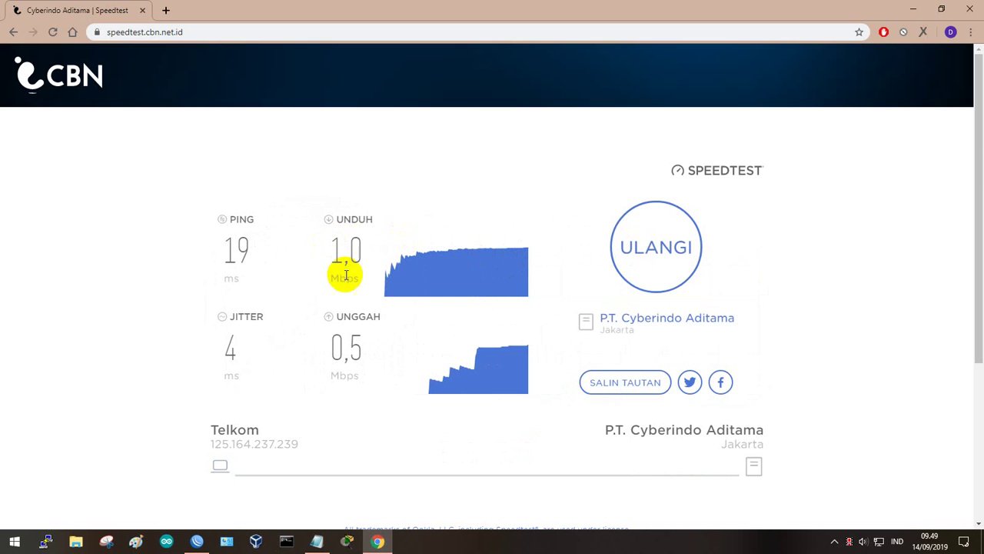
left_click(913, 8)
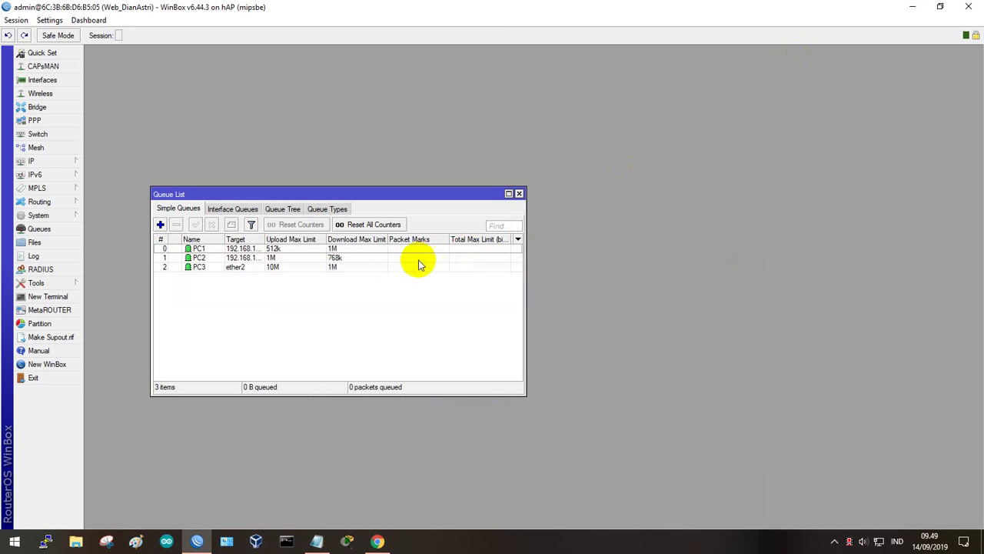
- Review the PC1 queue's Limit At, target and Max Limit settings, then close it without changes
double_click(169, 249)
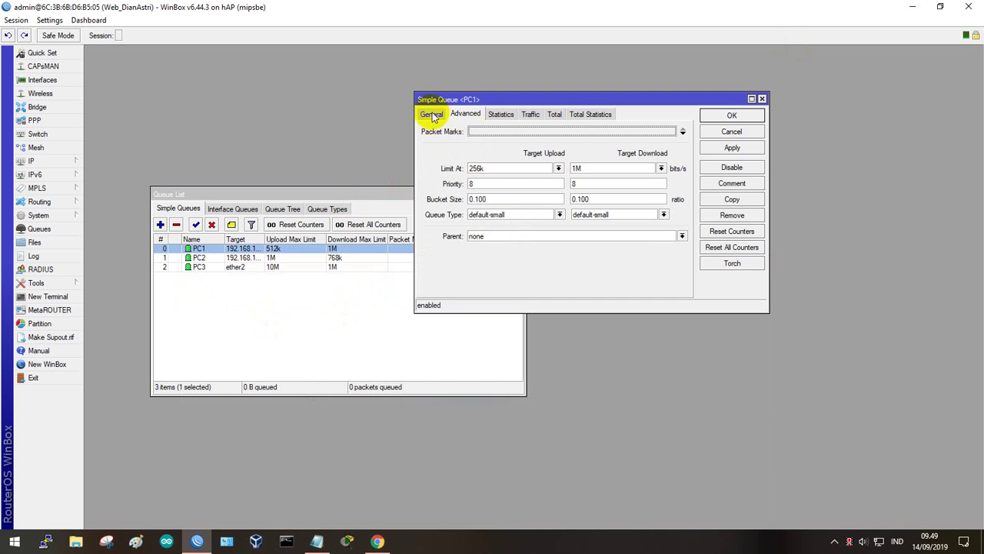
left_click(431, 115)
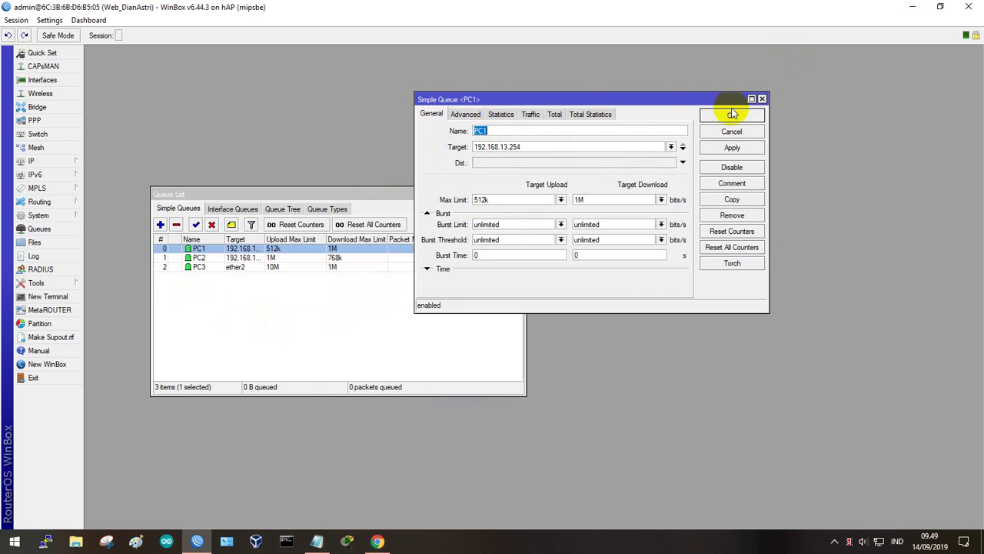
left_click(762, 99)
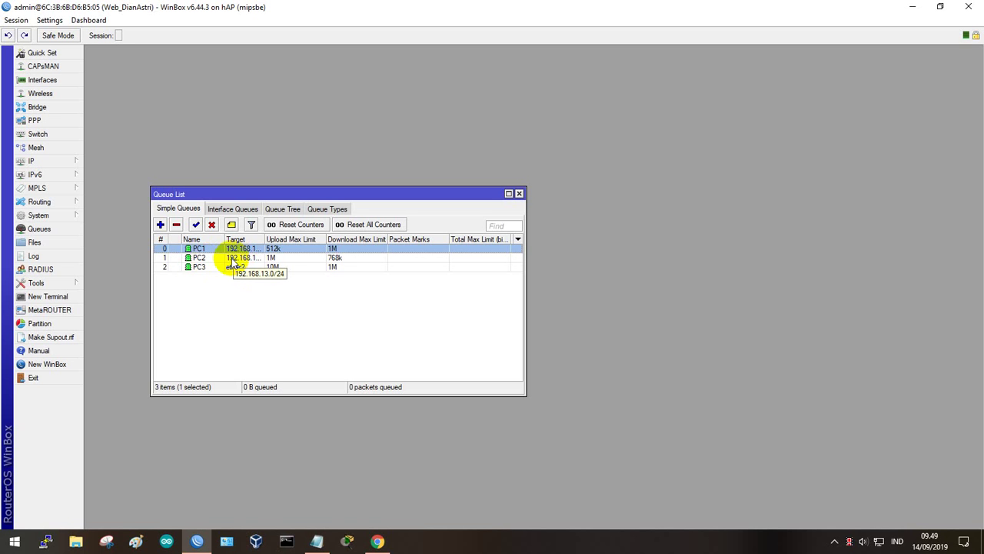
- Review the PC2 queue's target, Max Limit and Limit At settings, then apply and close the queue
double_click(169, 259)
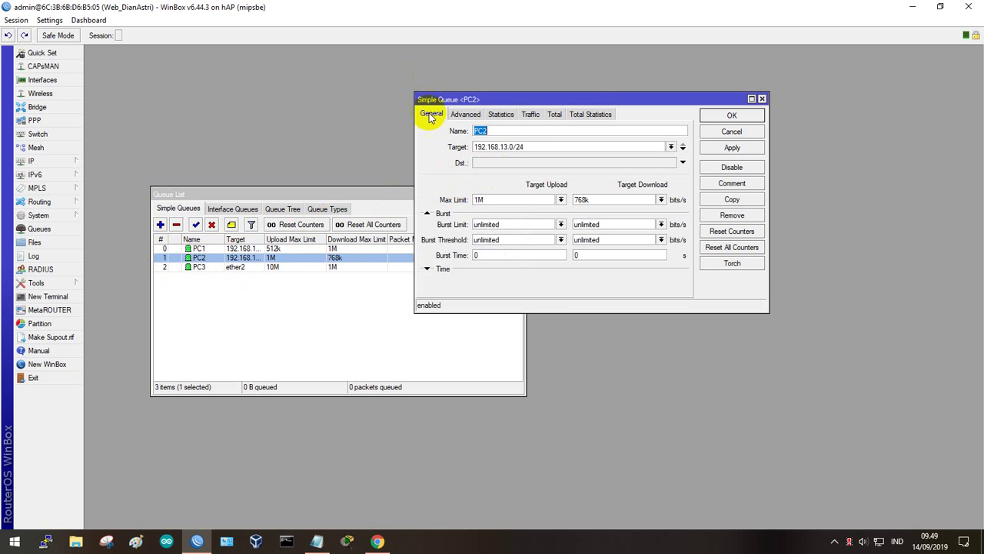
left_click(504, 198)
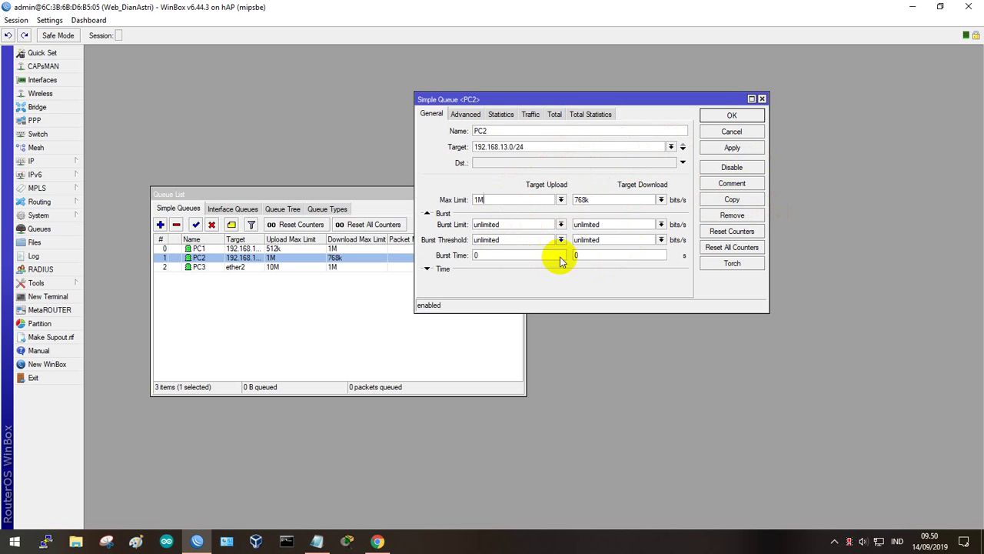
left_click(465, 114)
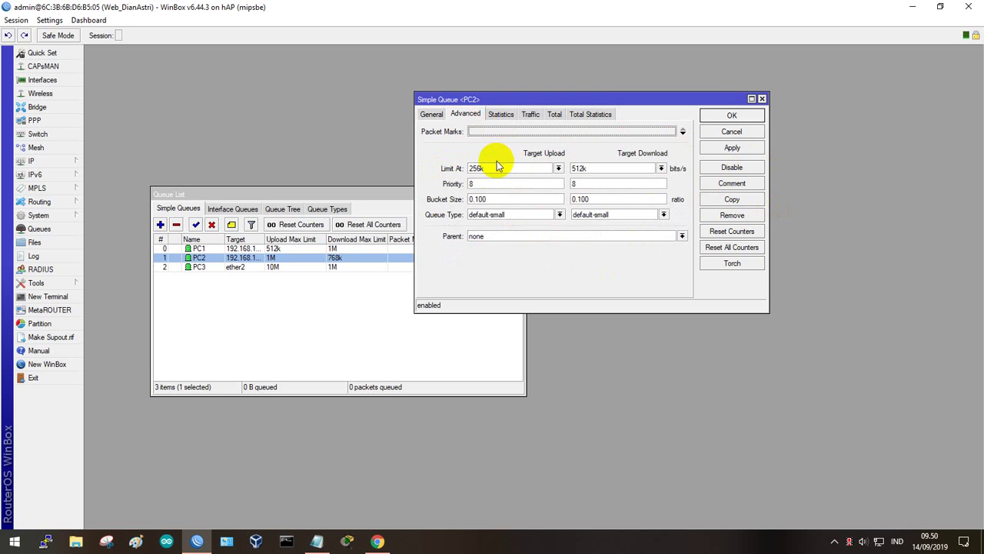
left_click(732, 149)
left_click(730, 118)
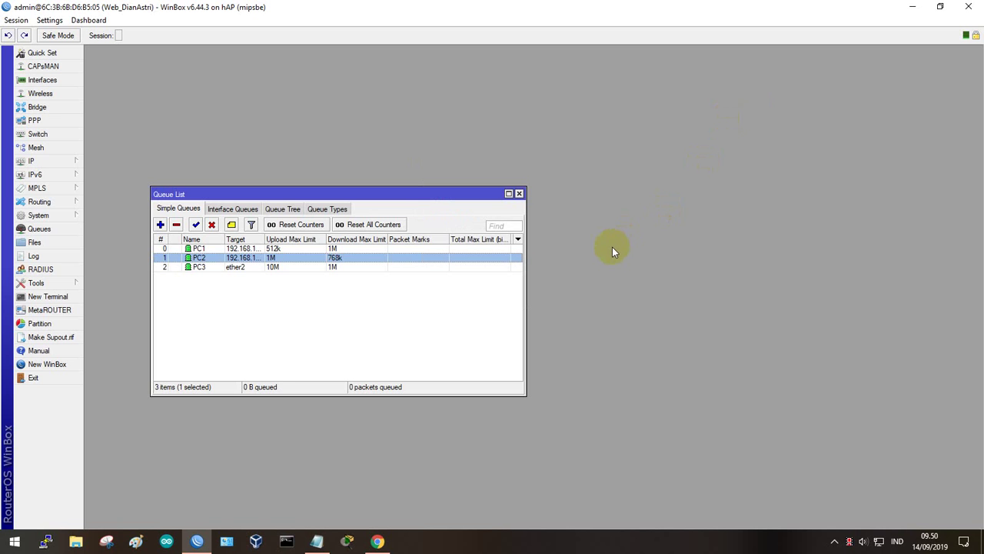
left_click(848, 543)
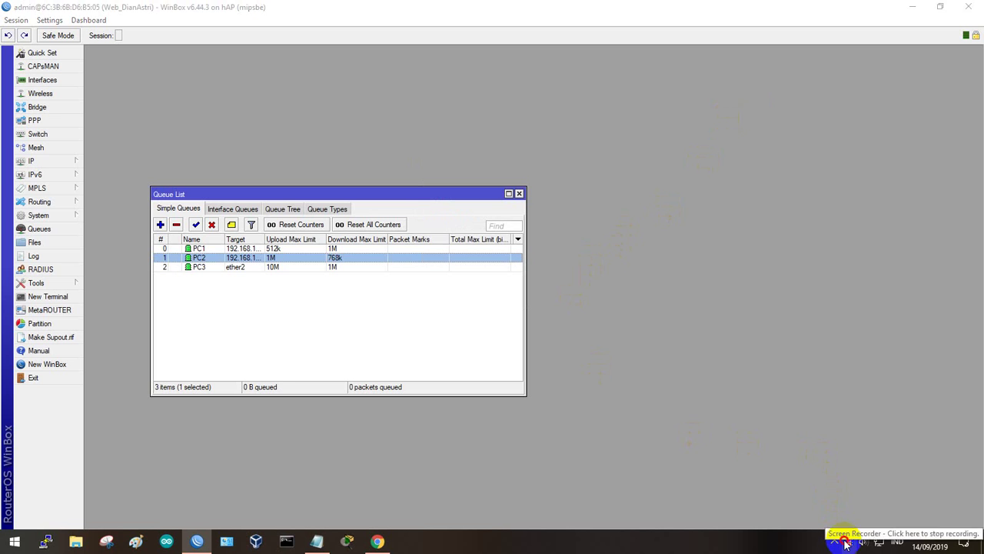